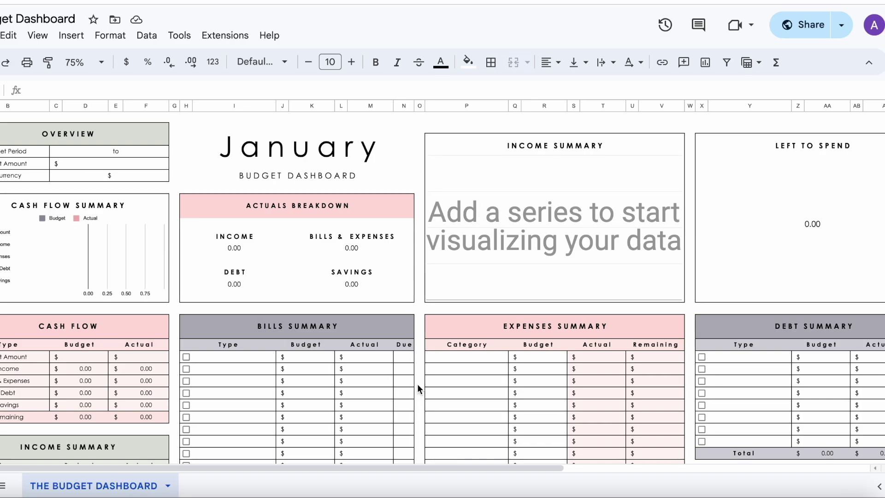
Switch to the Google homepage and open the form for creating a Google account for personal use
left_click(10, 493)
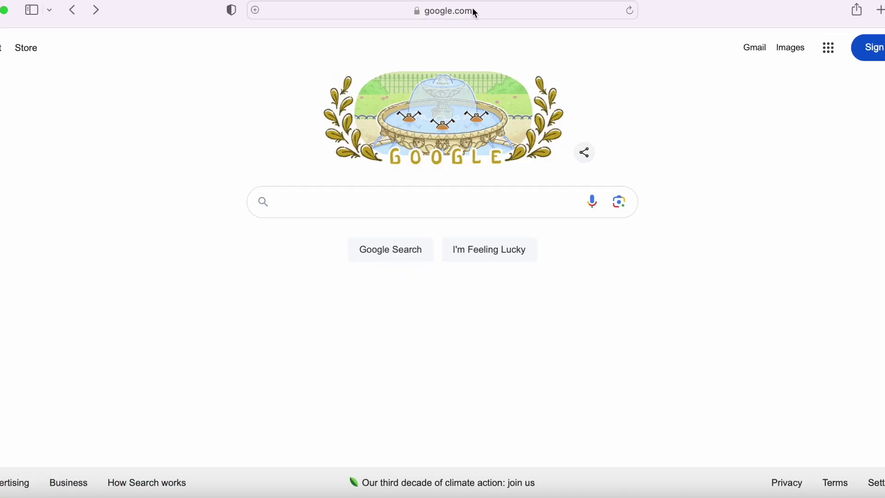
left_click(881, 54)
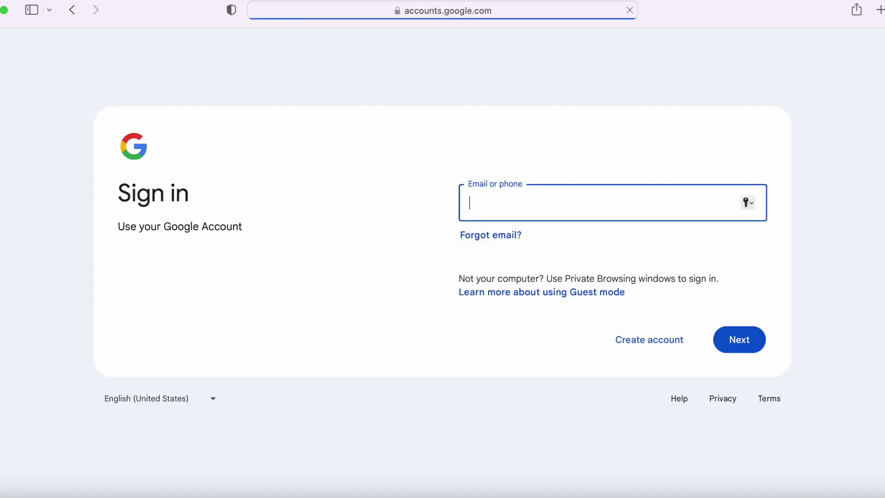
left_click(666, 342)
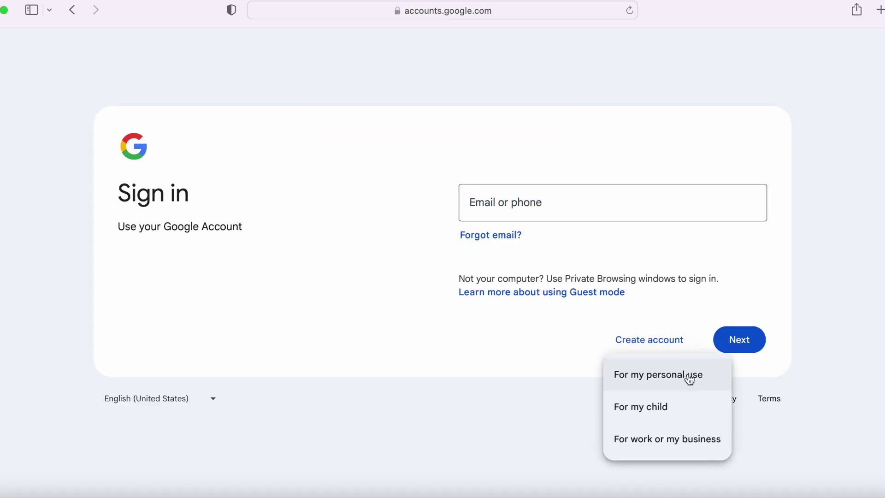
left_click(707, 378)
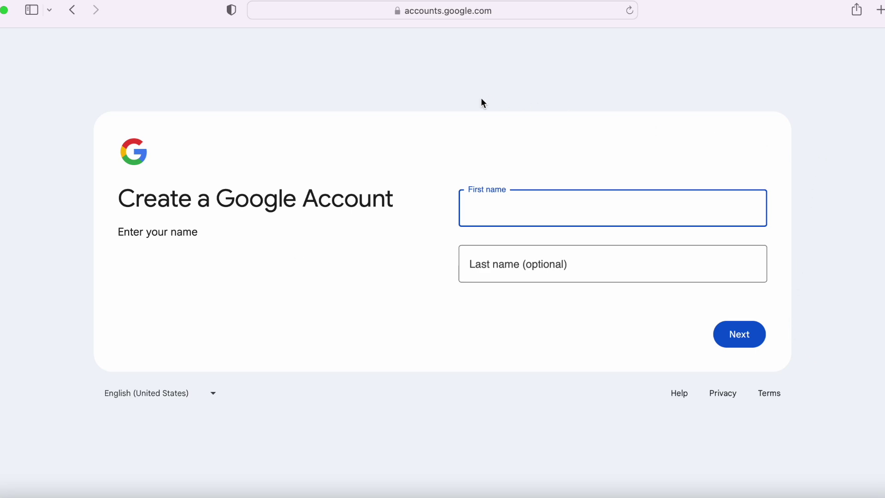
Return to the budget spreadsheet, duplicate the THE BUDGET DASHBOARD sheet and rename the copy Budget Template
left_click(47, 467)
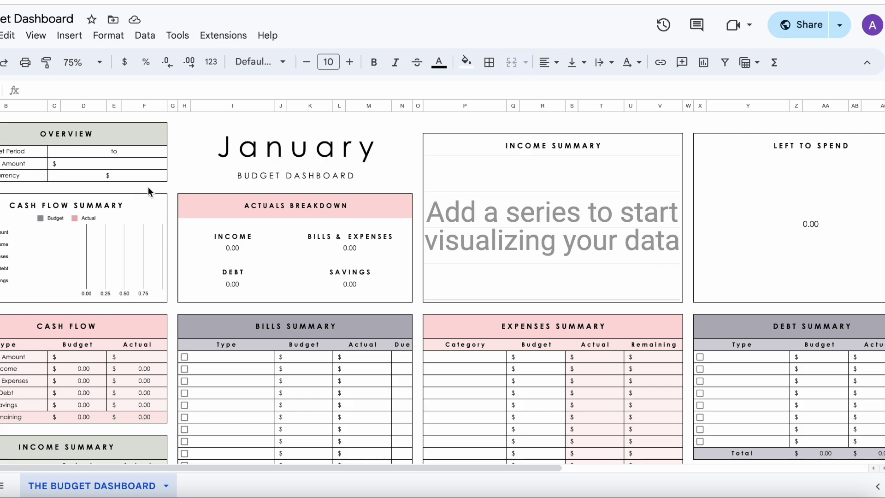
right_click(120, 489)
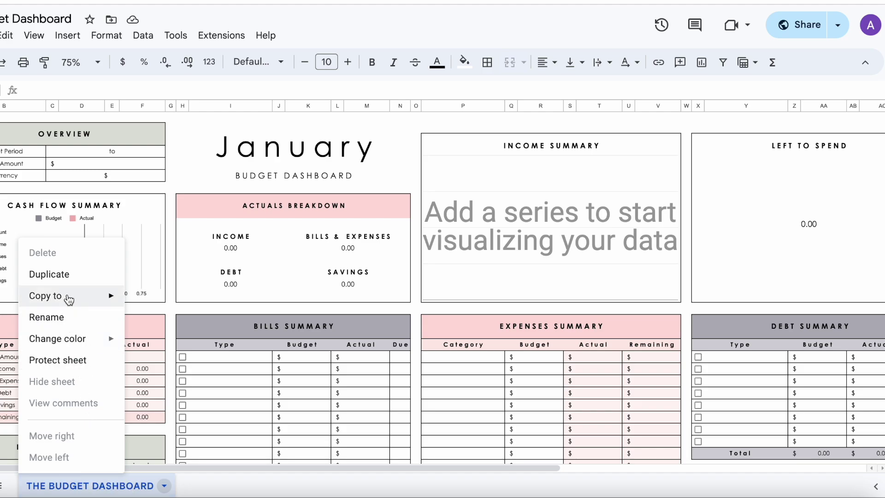
left_click(91, 277)
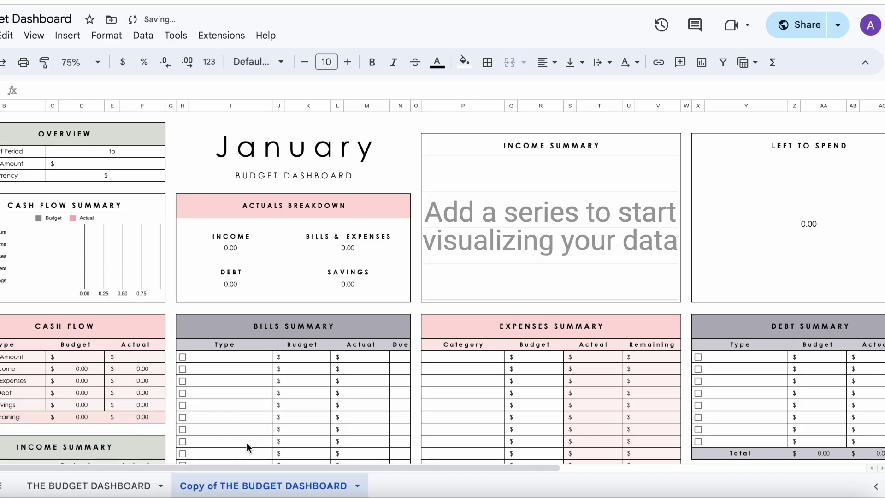
double_click(240, 486)
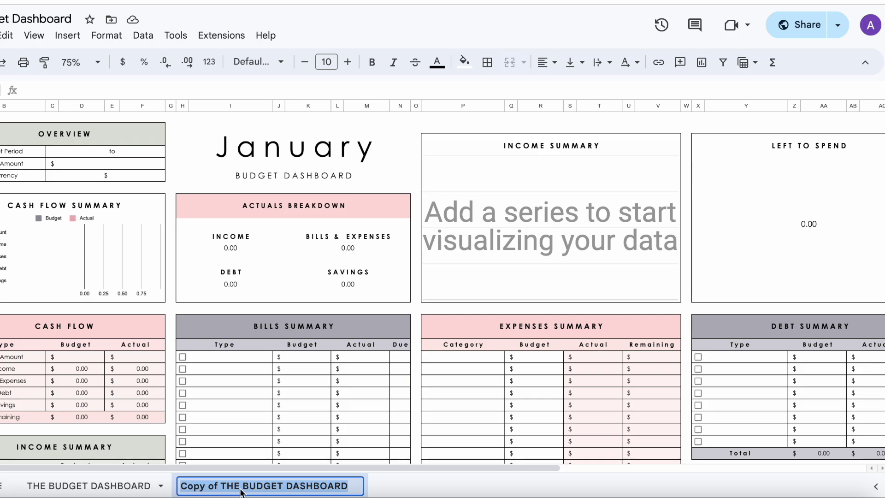
type("Budget Template")
key("Return")
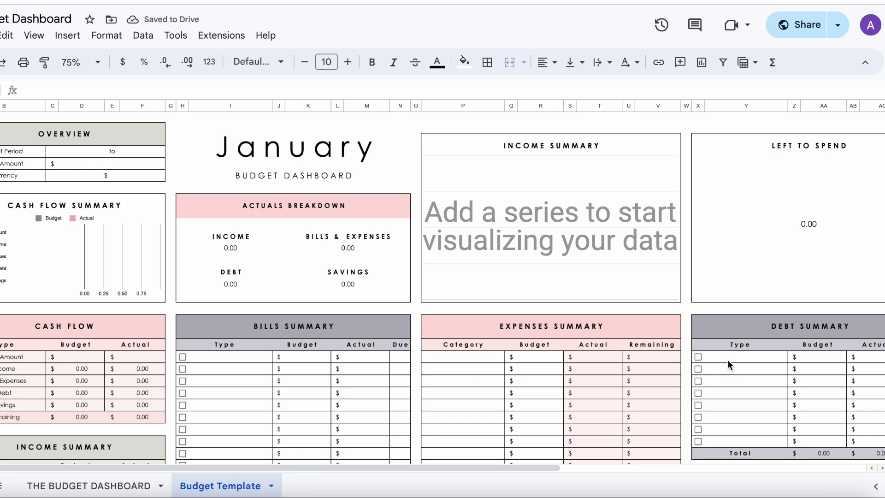
Enter "Credit 1" and "Credit Card 2" as the first two types in the Debt Summary
scroll(727, 359, "right", 1)
scroll(759, 364, "right", 1)
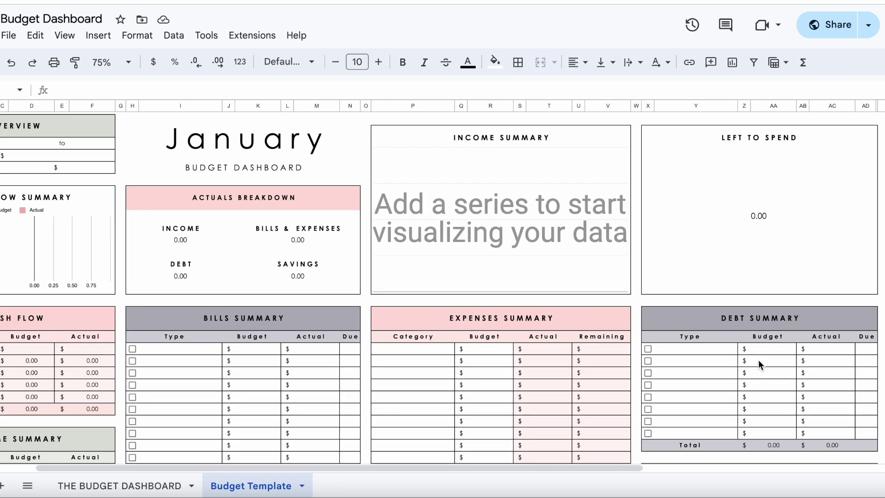
left_click(702, 351)
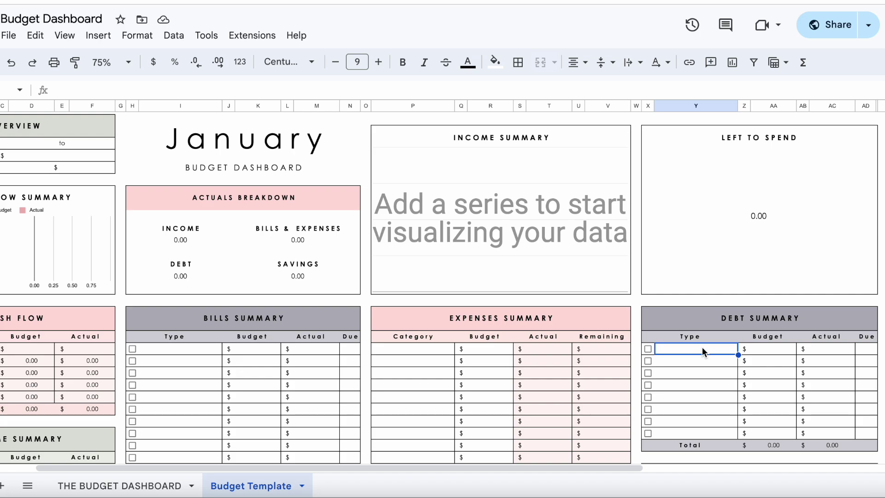
type("Cred")
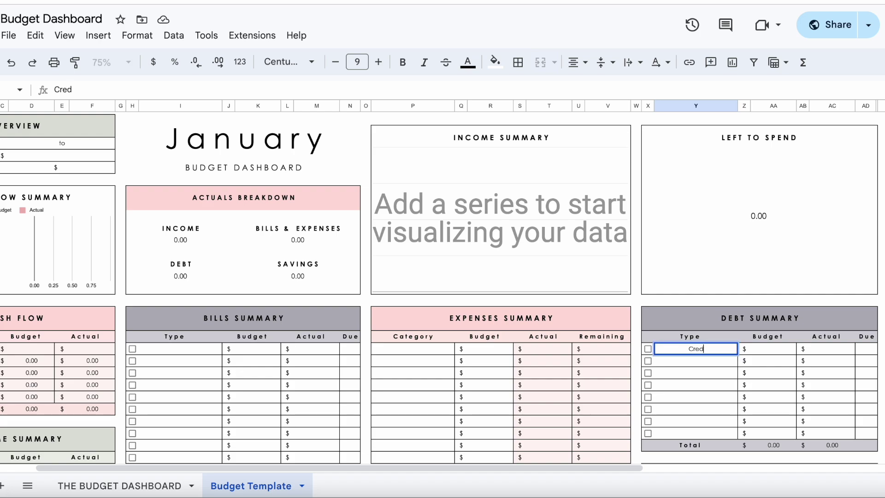
type("it 1")
left_click(697, 364)
type("Cred")
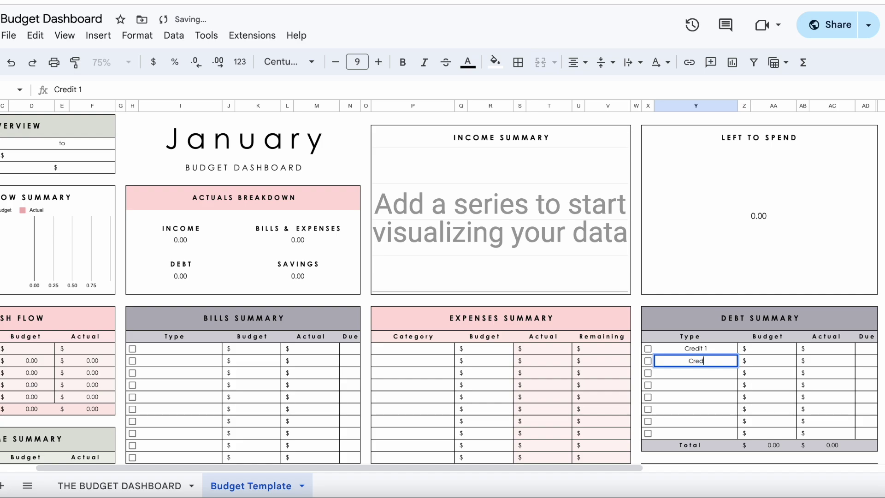
type("it Ca")
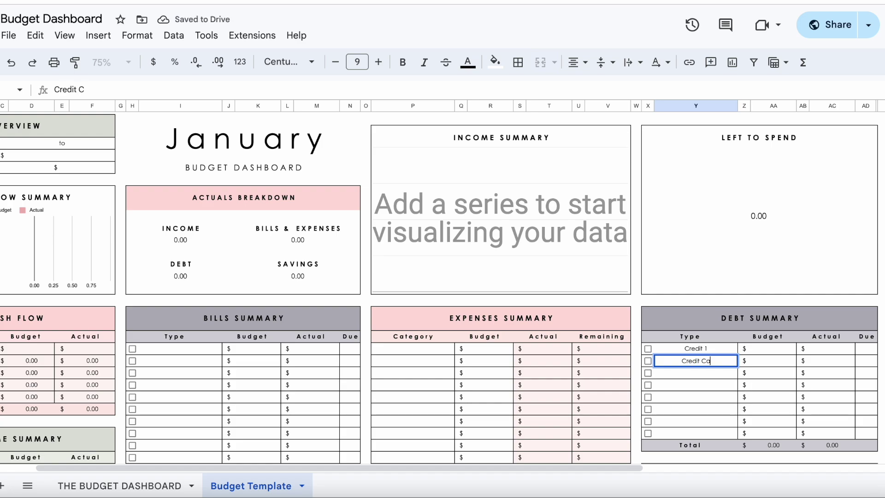
type("rd 2")
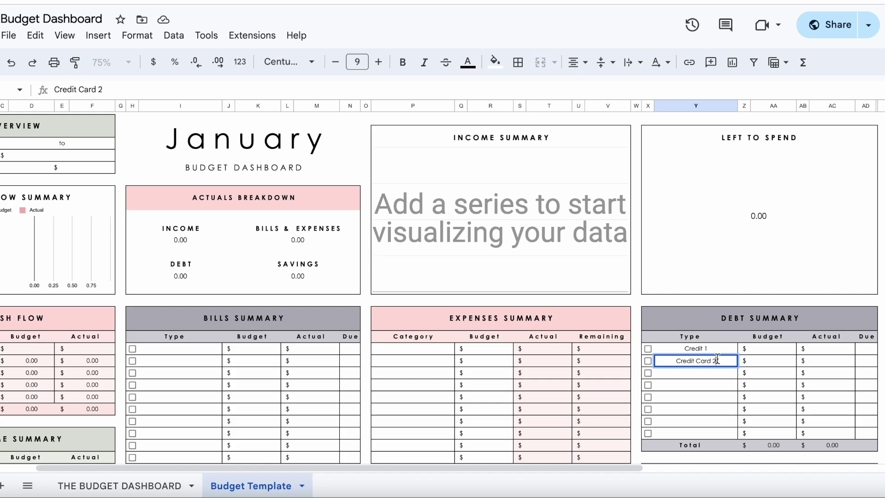
Correct the first Debt Summary type to "Credit Card 1" and add "Mortgage" as the third type
left_click(706, 351)
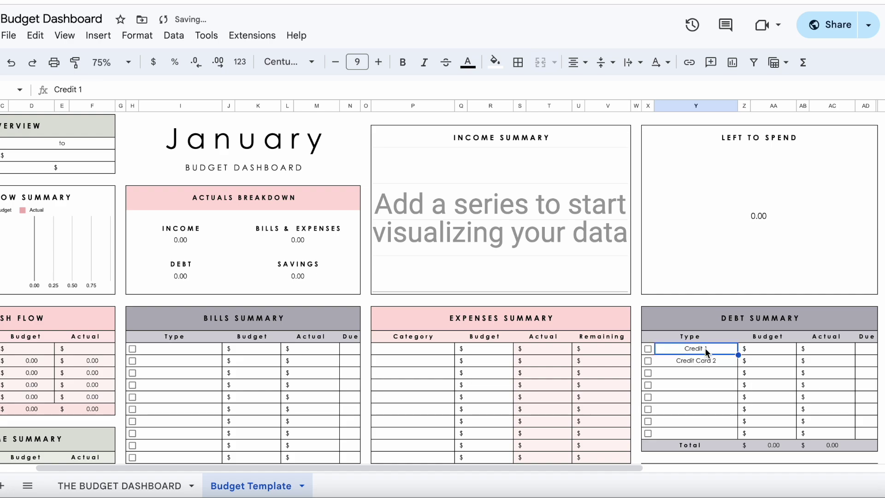
double_click(707, 350)
type("Card")
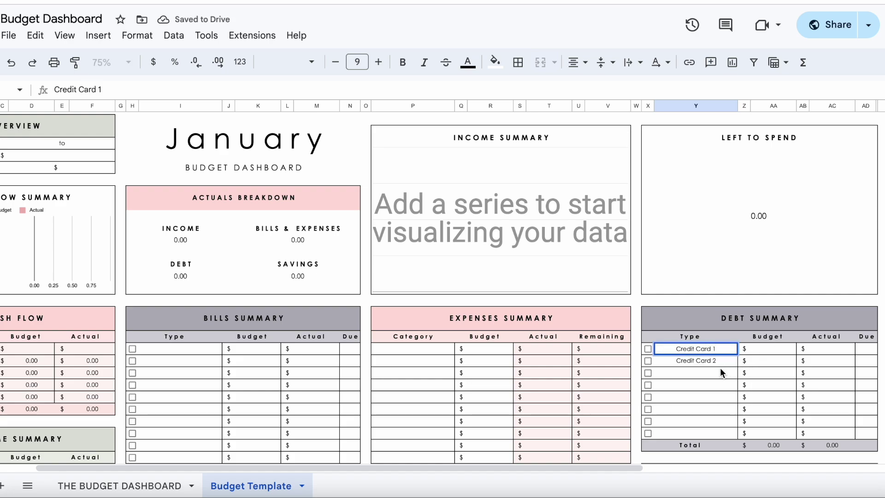
left_click(721, 373)
type("Mortgage")
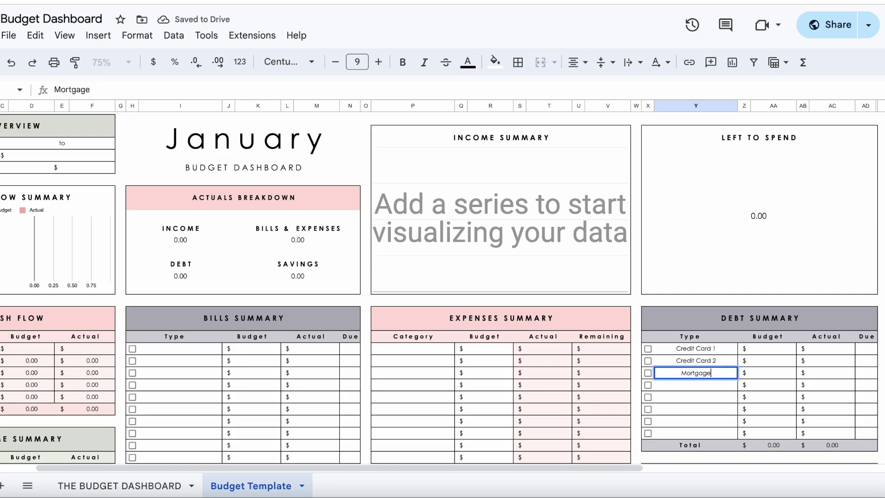
left_click(761, 345)
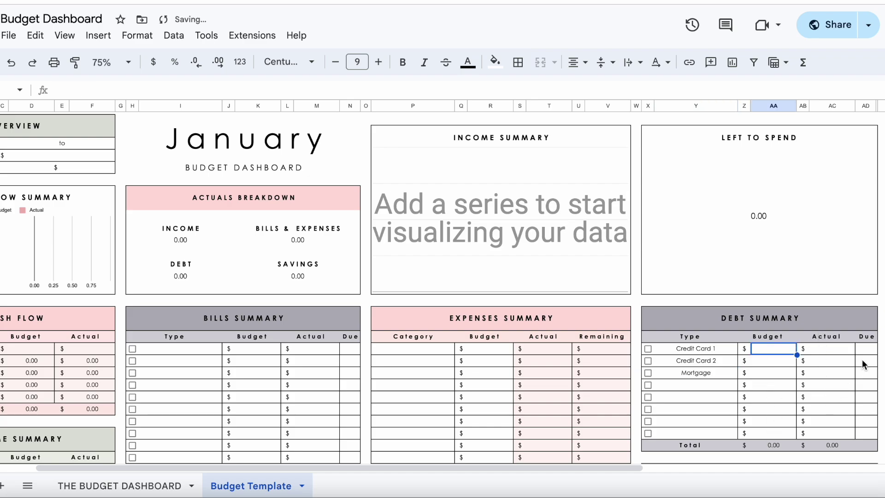
Enter "Day Job" and "Weekend Job" as the first two types in the Income Summary
scroll(723, 400, "left", 2)
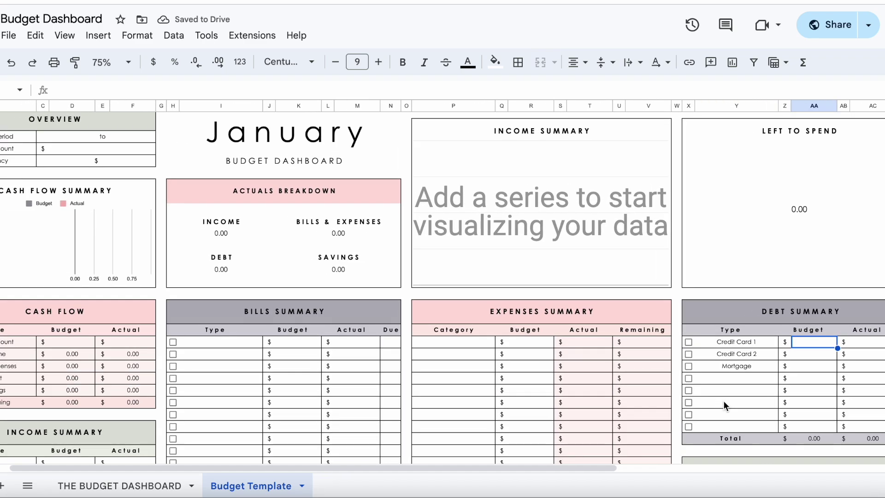
scroll(723, 399, "left", 2)
scroll(723, 400, "down", 3)
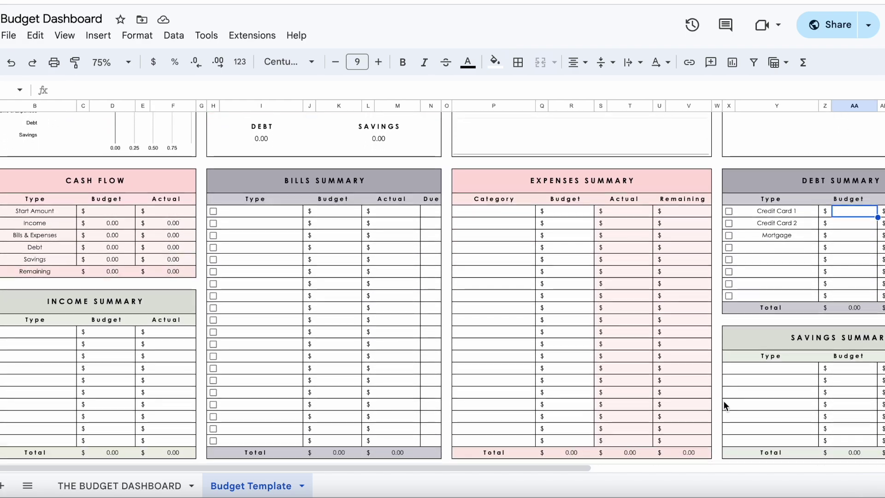
left_click(29, 322)
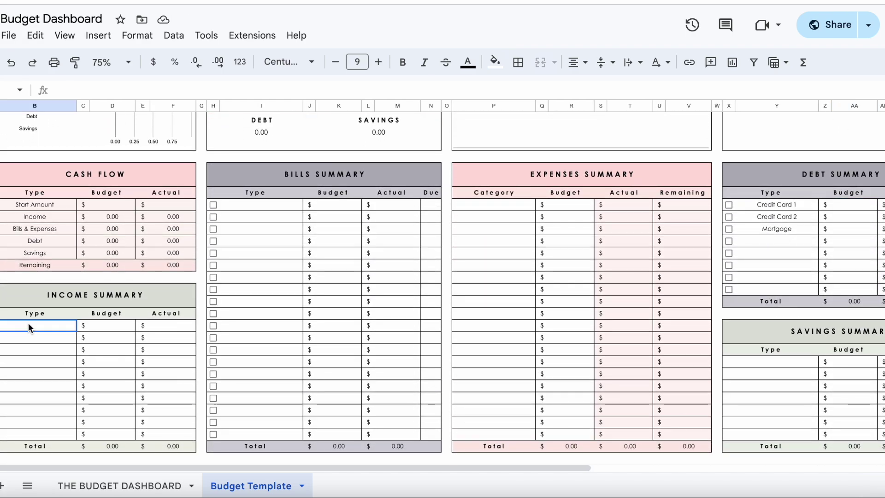
type("Day Job")
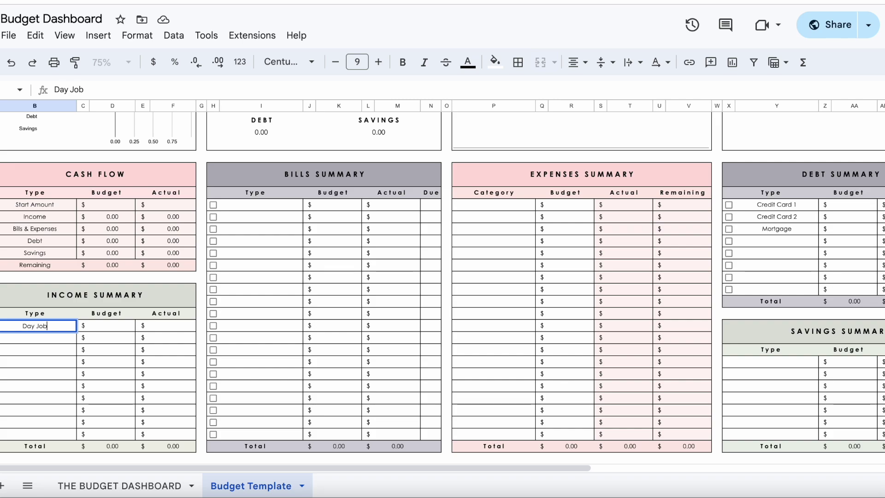
left_click(33, 340)
type("We")
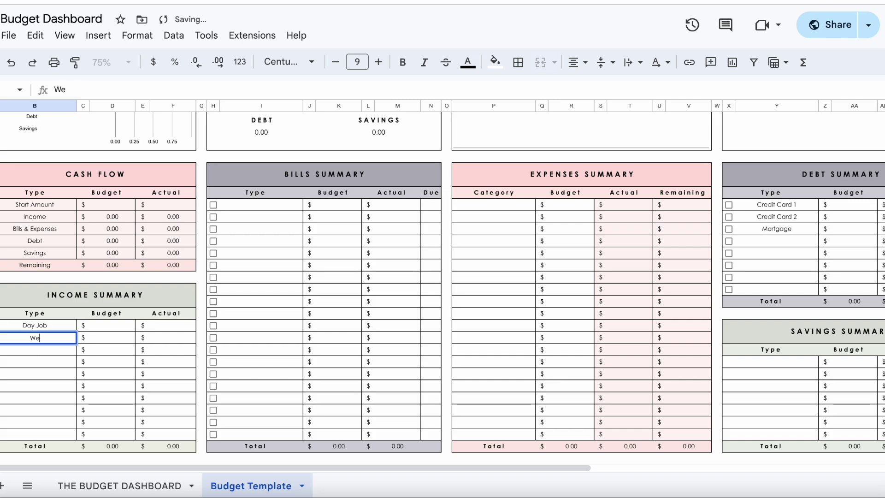
type("ekend Job")
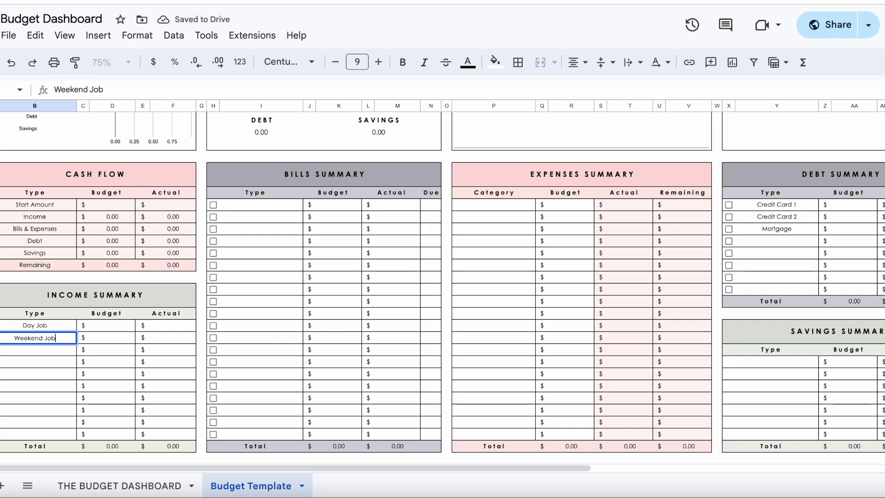
scroll(61, 365, "up", 1)
scroll(61, 364, "up", 2)
scroll(60, 364, "down", 2)
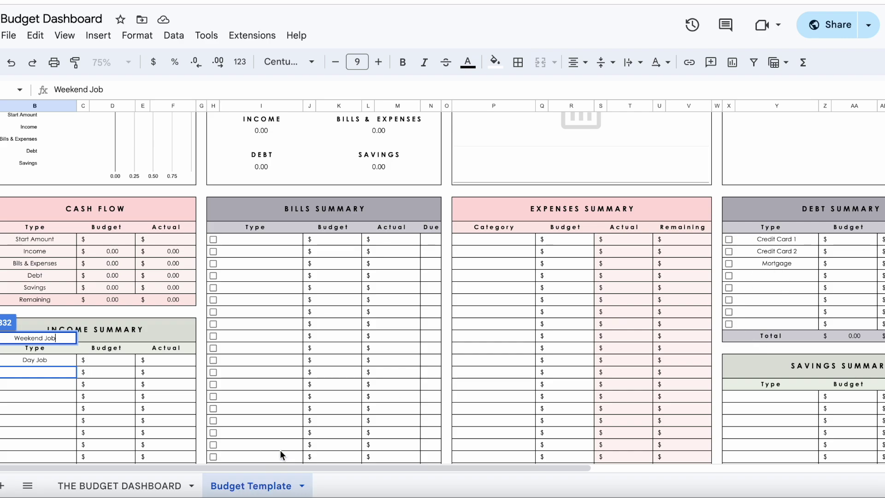
key("Return")
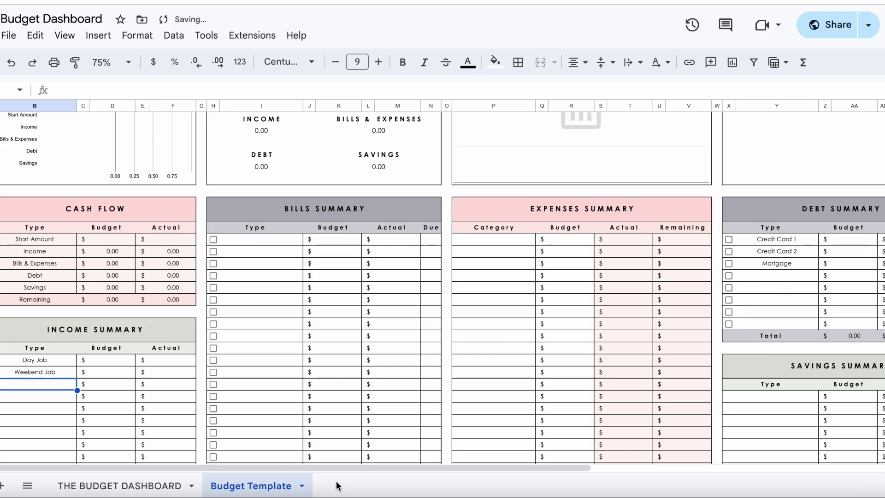
Duplicate the Budget Template sheet and open the January title on the copy for editing
right_click(261, 489)
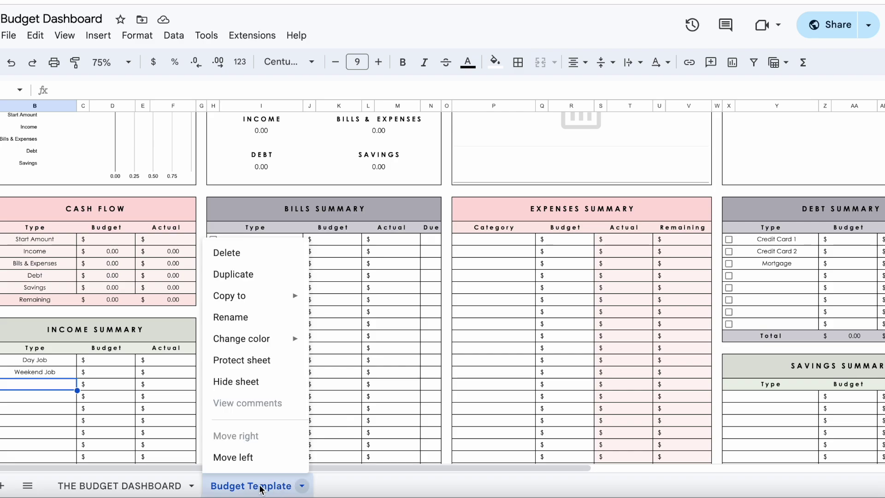
left_click(257, 277)
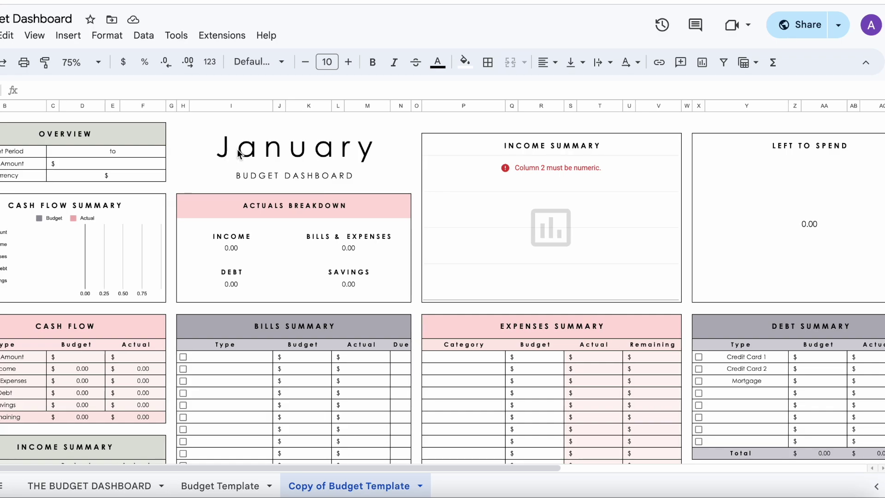
double_click(268, 153)
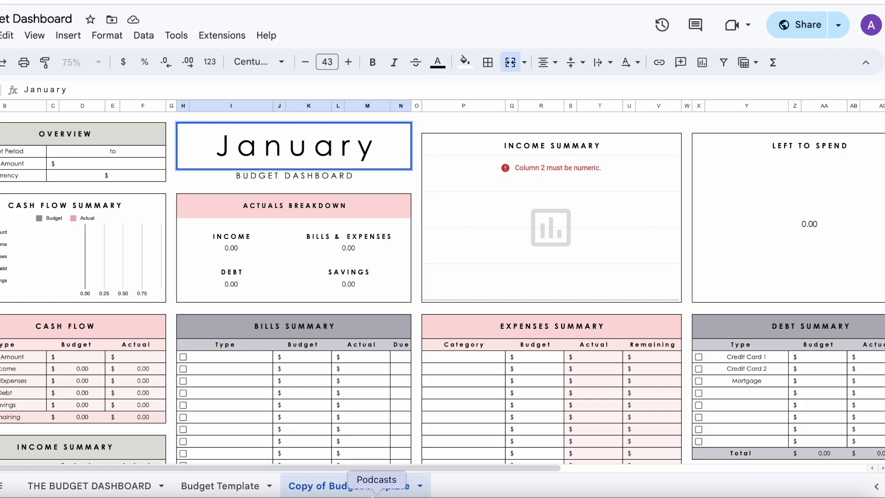
Return to the Budget Template sheet and set the start date of the budget period to 8/1/2024
left_click(216, 488)
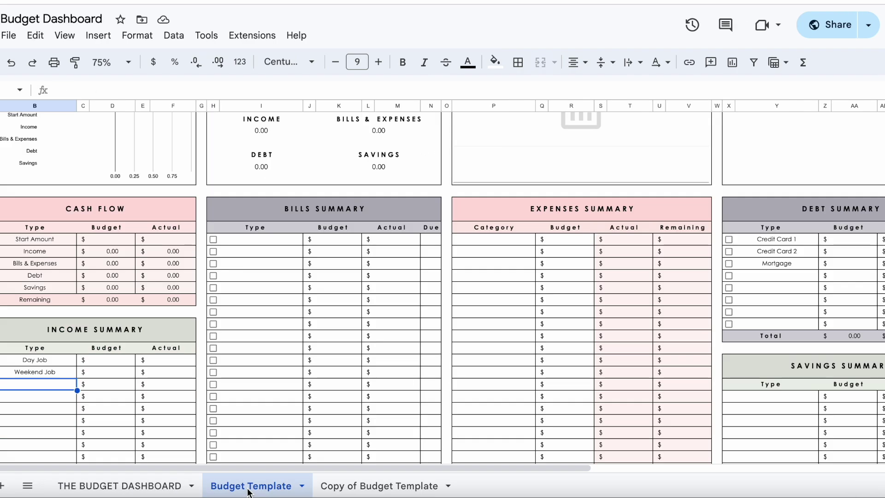
scroll(291, 375, "up", 5)
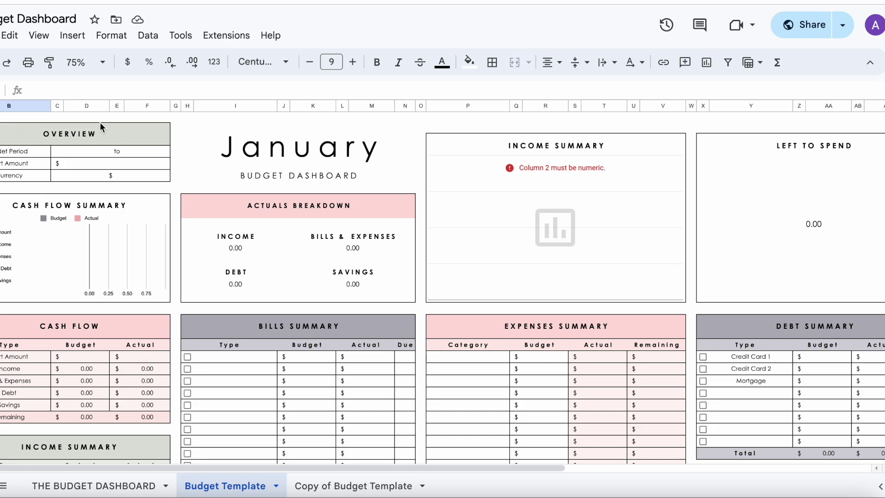
left_click(87, 152)
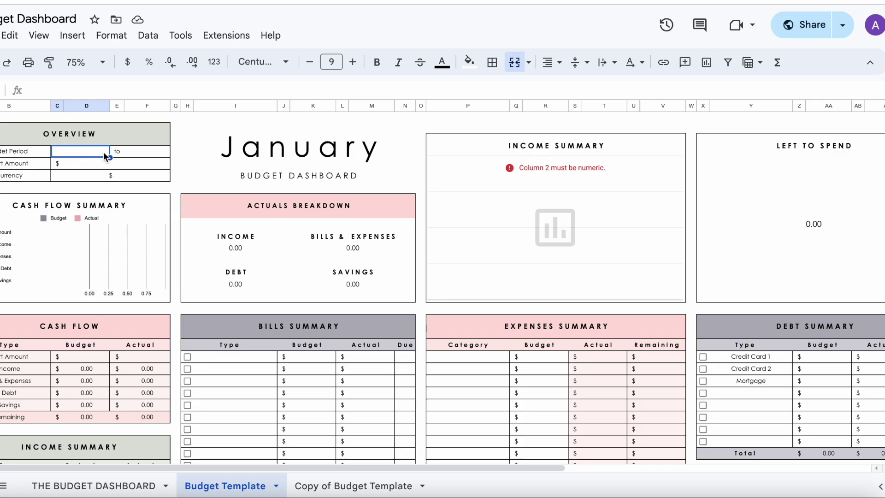
double_click(96, 151)
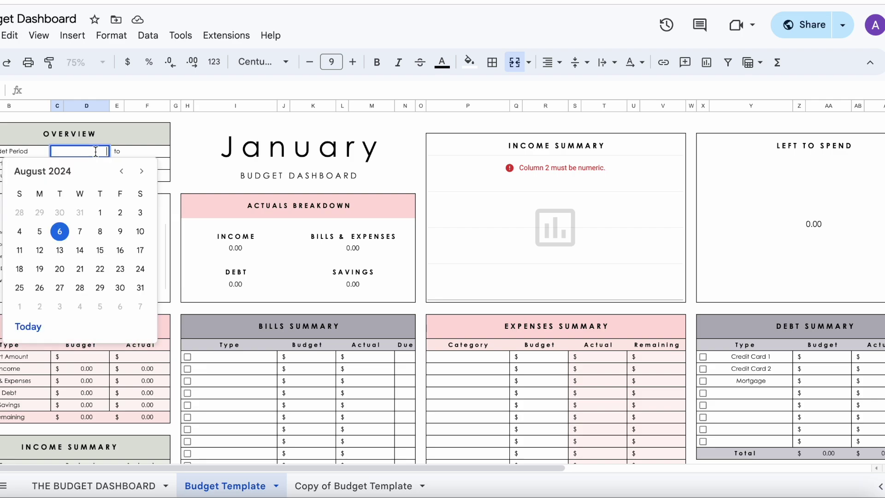
left_click(100, 213)
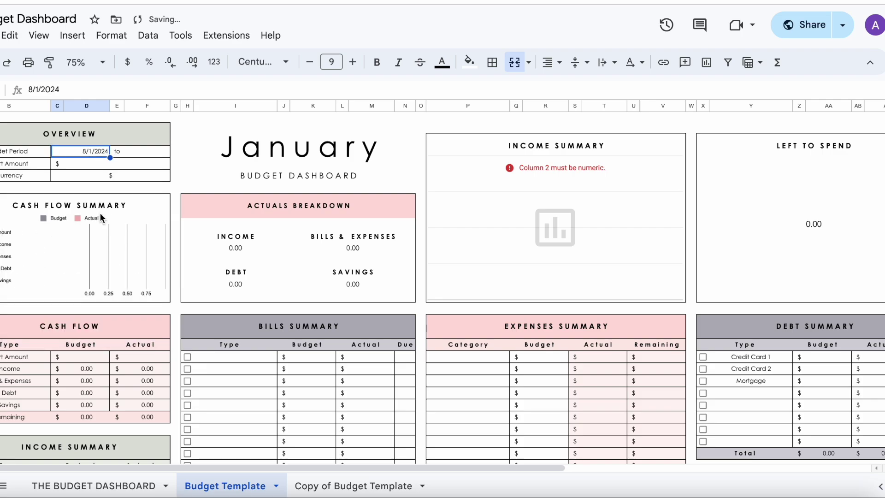
Set the end date of the budget period to 8/31/2024 and enter 1000 as the start amount in the Overview
double_click(144, 151)
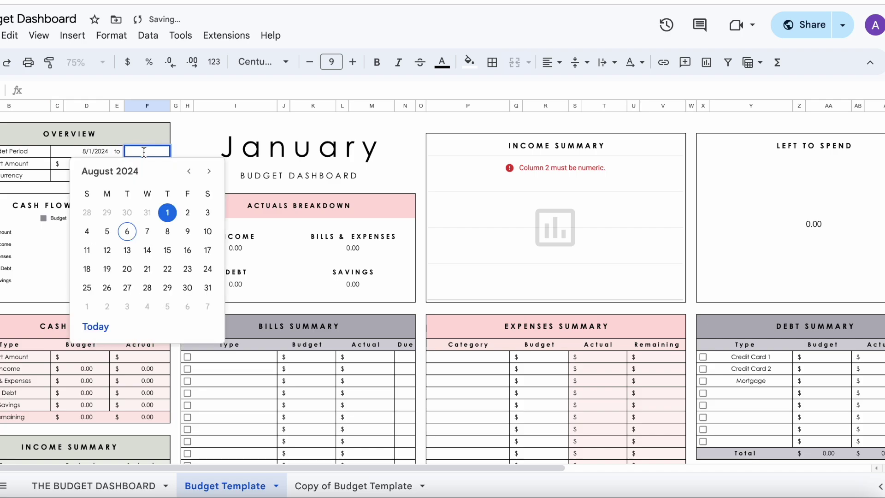
left_click(208, 288)
left_click(119, 164)
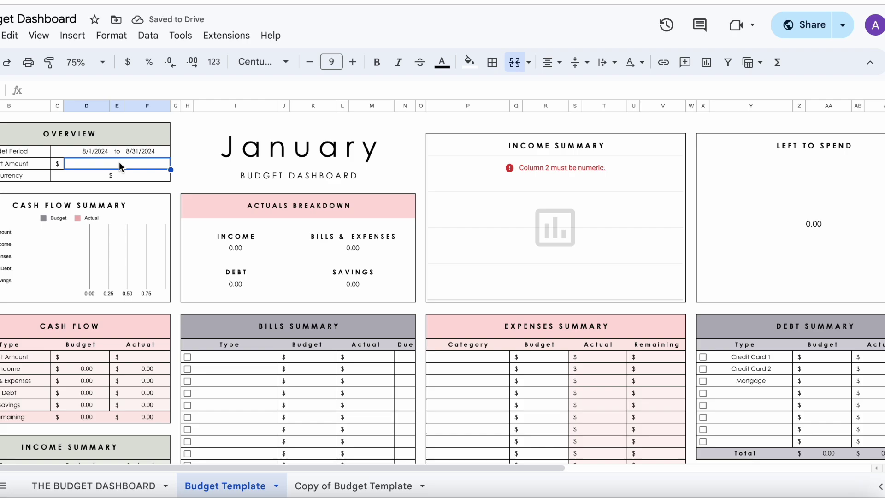
type("1000")
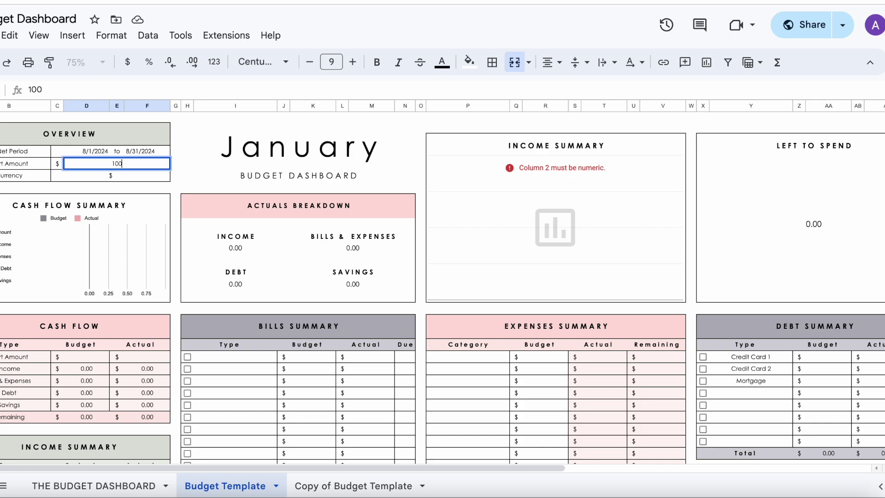
Clear the currency symbol in the Overview and enter "$" as the currency again
left_click(126, 175)
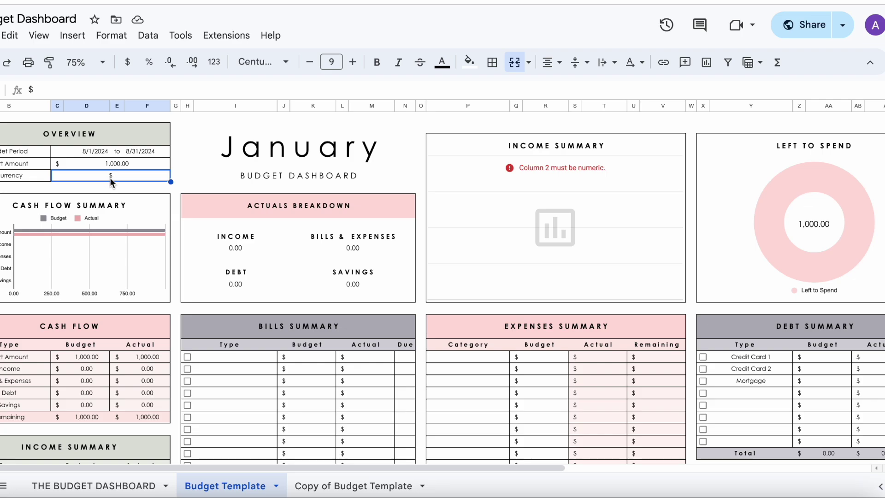
double_click(128, 176)
key("BackSpace")
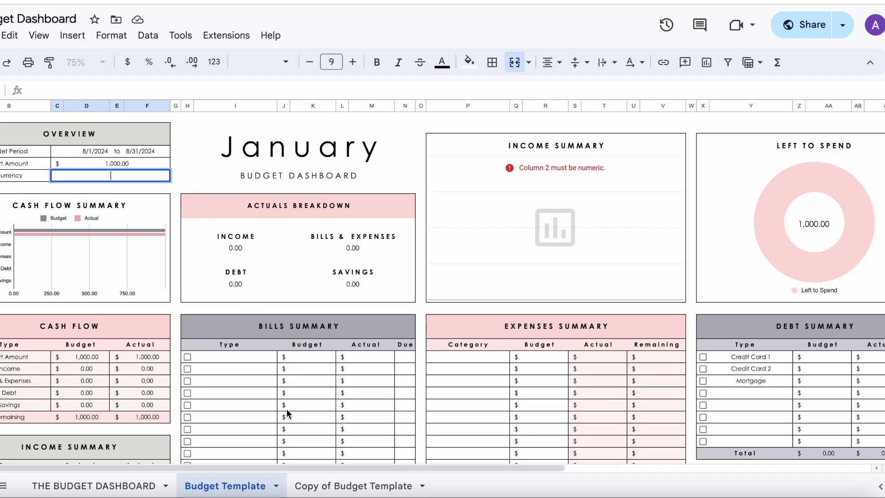
left_click(302, 307)
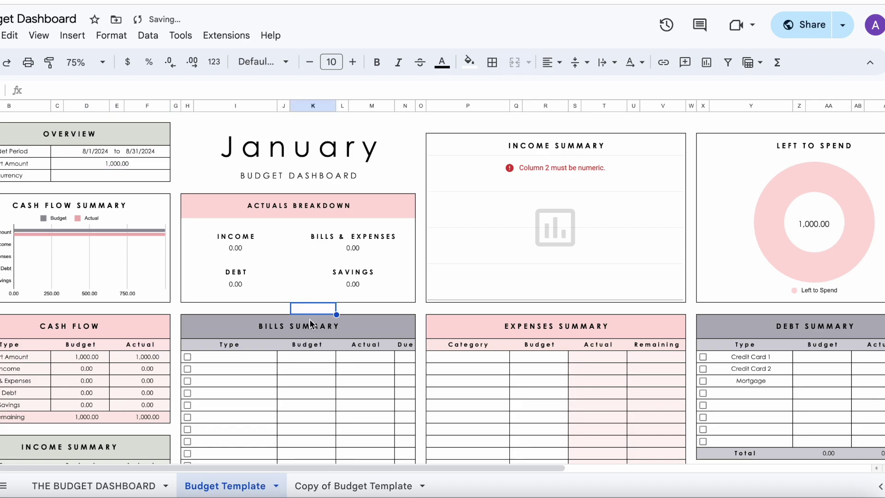
left_click(125, 177)
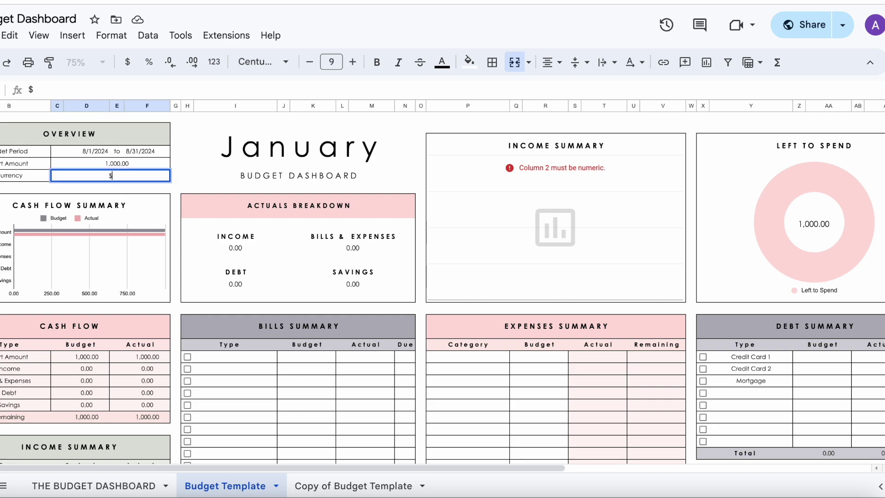
key("Return")
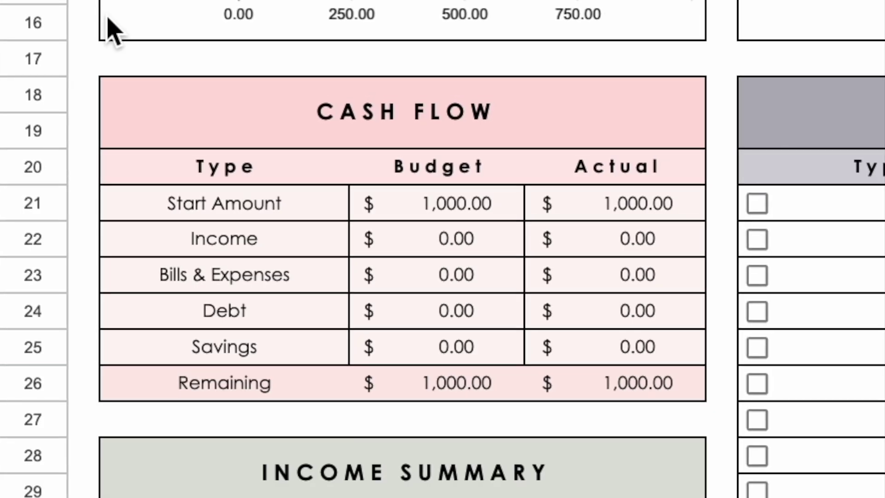
Replace the first type in the Income Summary with "Paycheck 1"
left_click(78, 74)
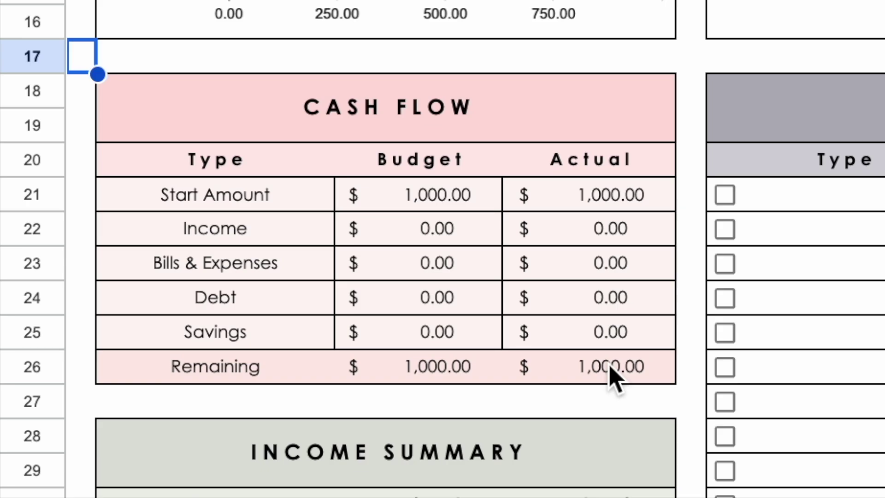
scroll(610, 376, "down", 5)
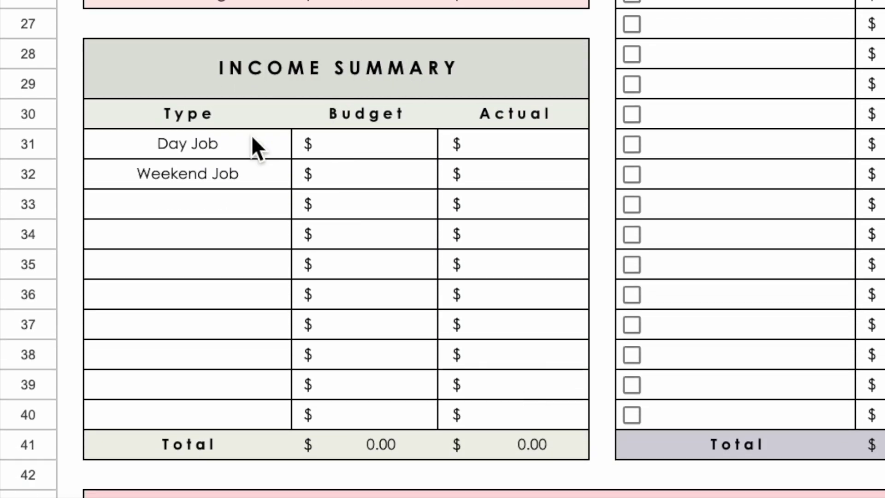
left_click(263, 145)
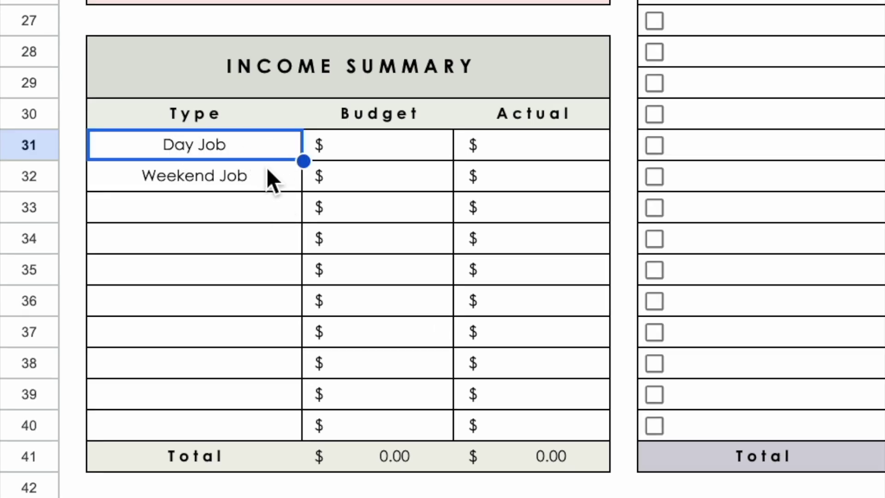
double_click(251, 142)
type("Pay")
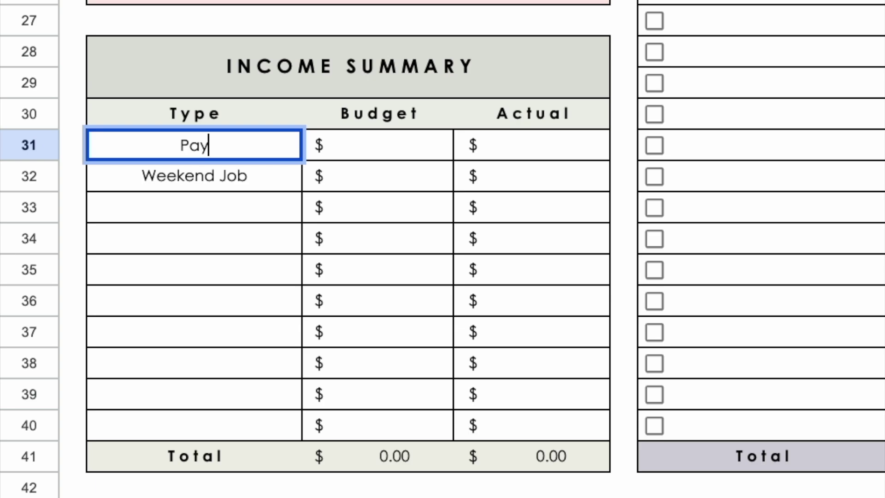
type("check 1")
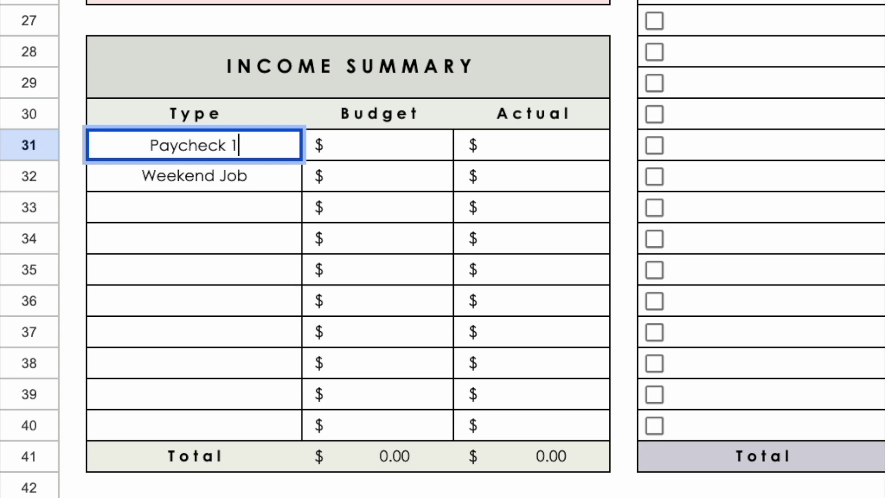
Replace the second type in the Income Summary with "Paycheck 2"
left_click(243, 174)
double_click(242, 174)
type("Pay")
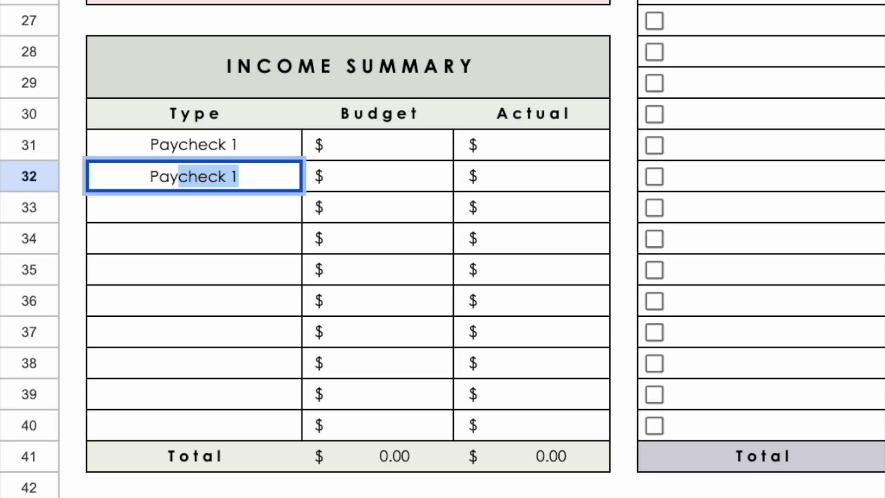
key("Right")
key("BackSpace")
key("BackSpace")
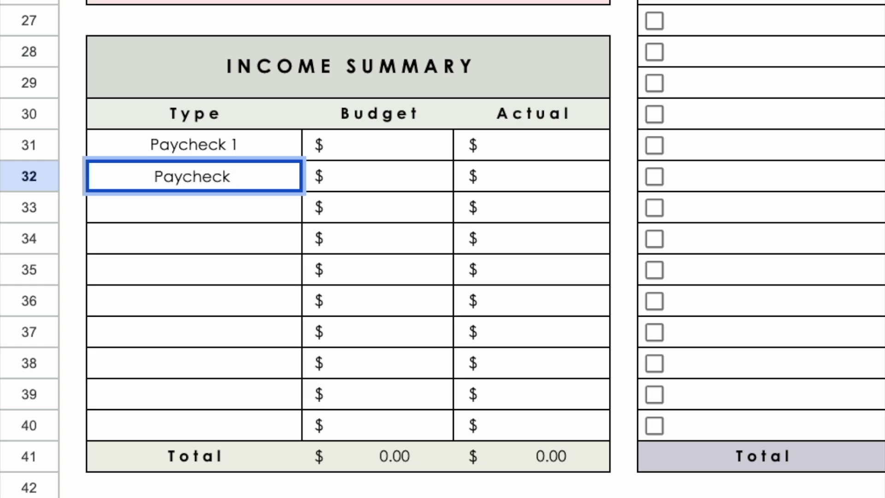
type("2")
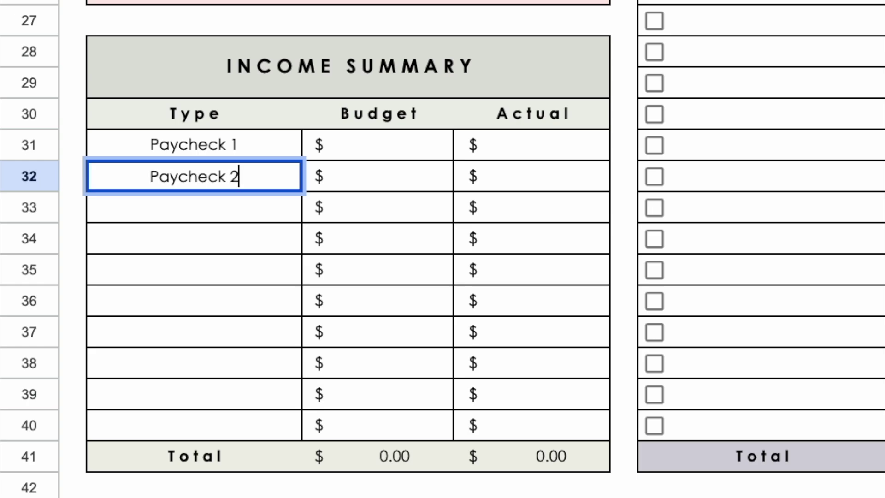
left_click(220, 214)
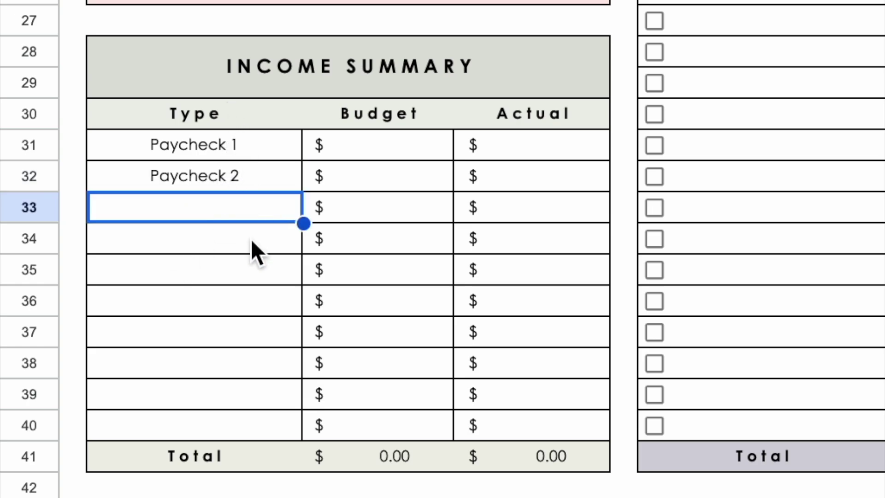
Enter a budget of 3000 and an actual amount of 3500 for Paycheck 1 in the Income Summary
left_click(380, 145)
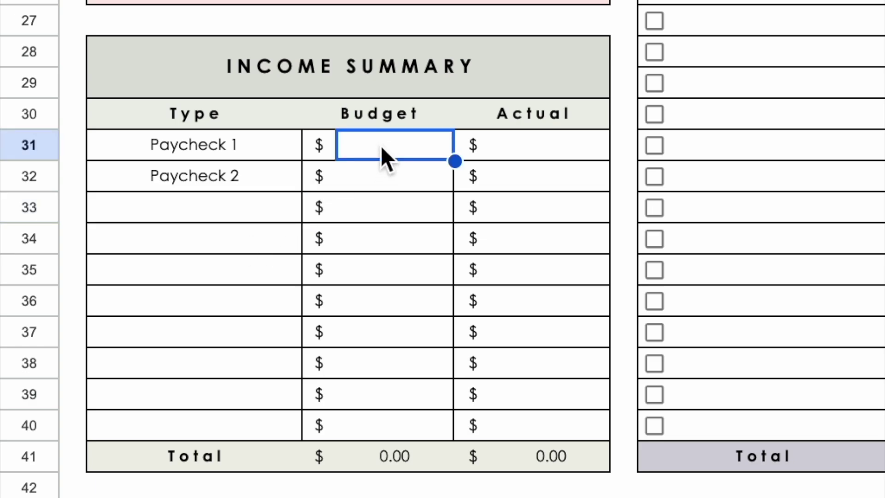
type("3000")
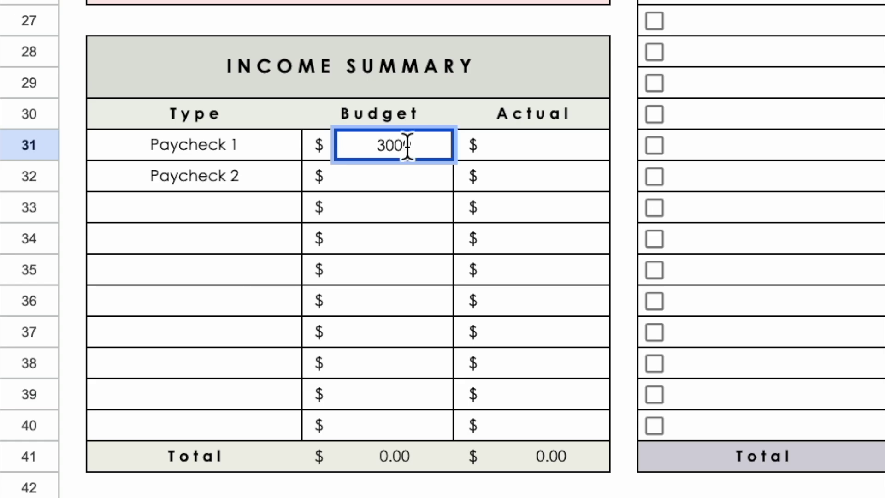
left_click(565, 151)
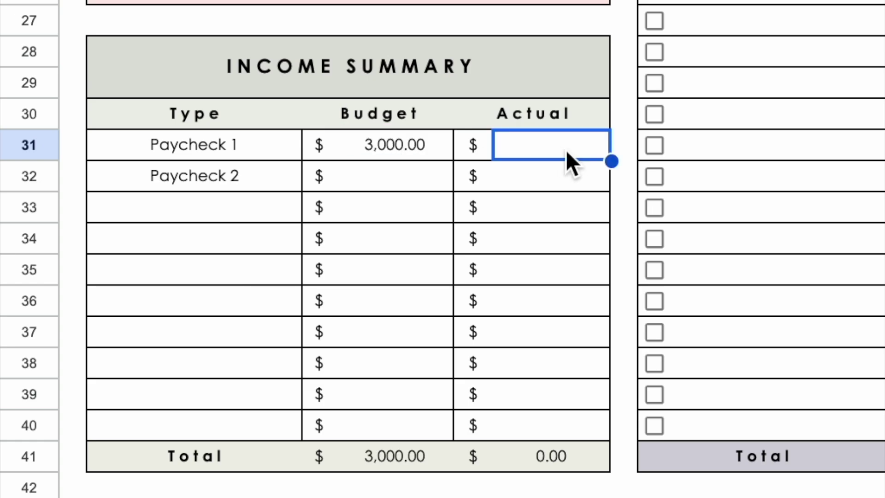
type("3500")
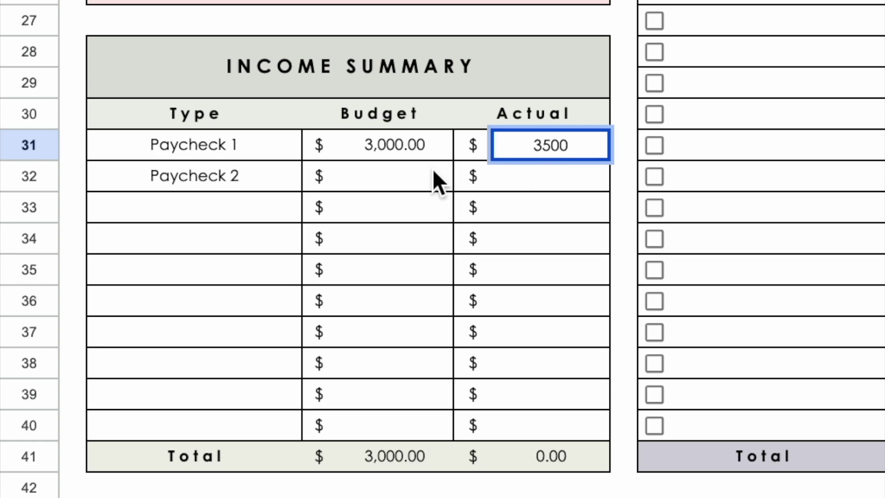
Enter a budget of 3000 and an actual amount of 3500 for Paycheck 2 in the Income Summary
left_click(383, 177)
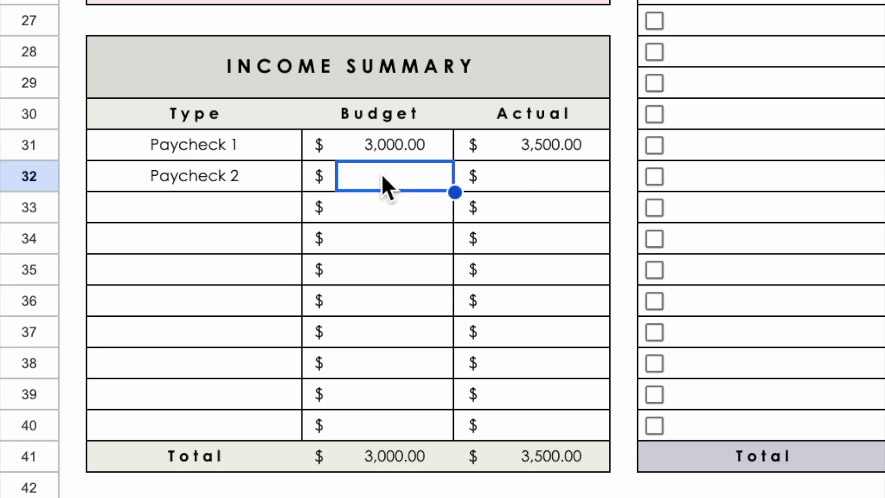
type("3000")
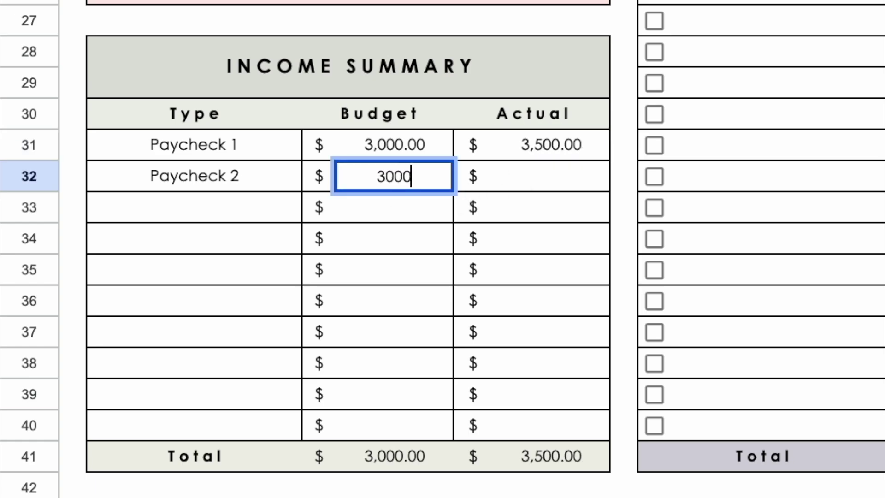
left_click(573, 173)
type("3")
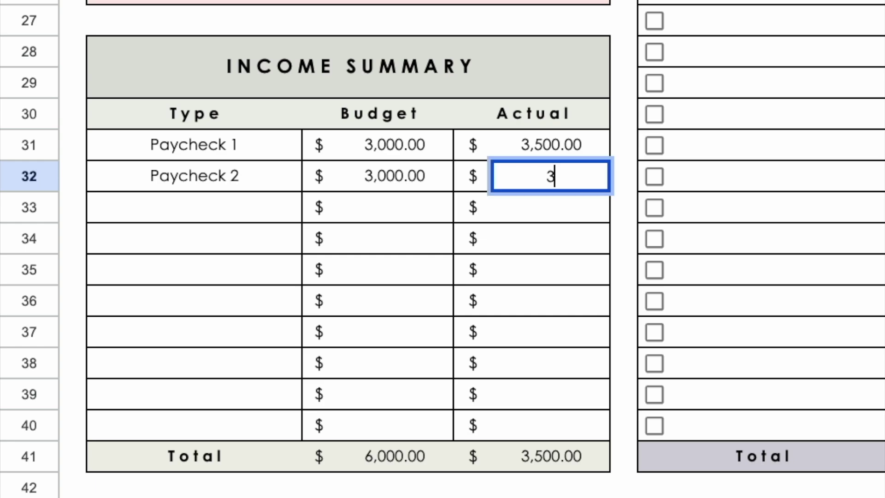
type(",500")
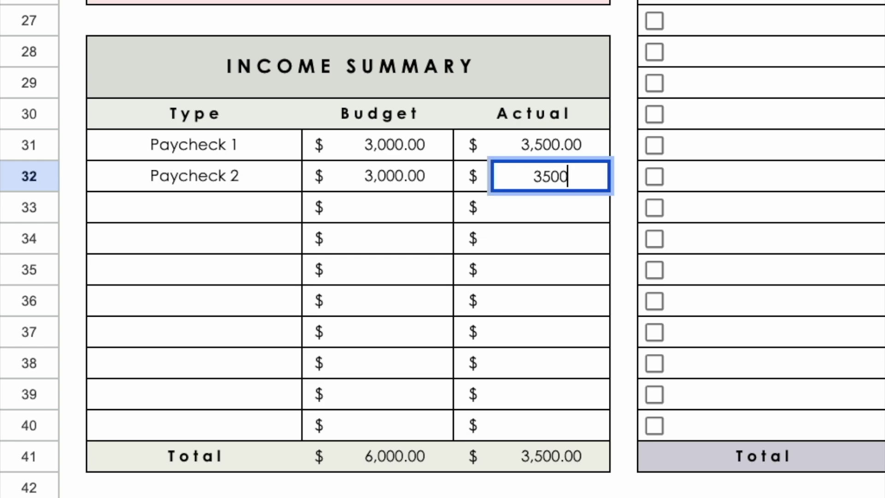
left_click(566, 309)
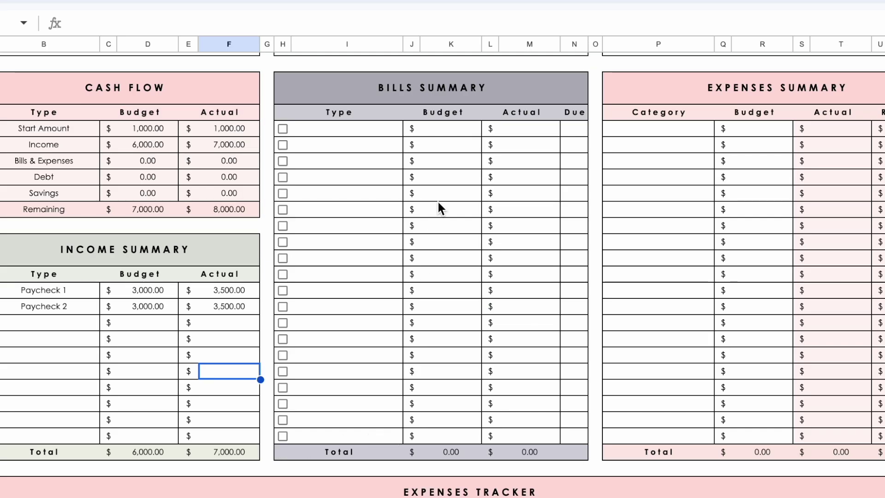
Enter "Utilities", "Internet" and "TV/Cable" as the first three types in the Bills Summary
scroll(438, 202, "up", 1)
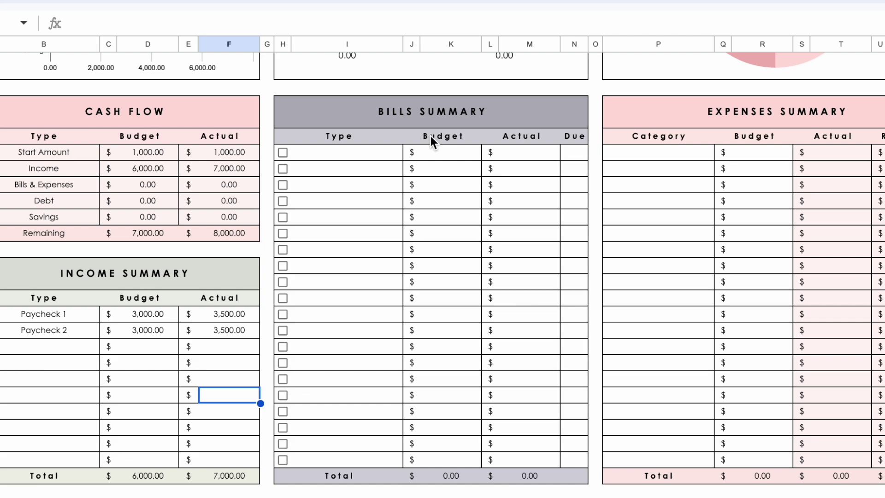
left_click(323, 153)
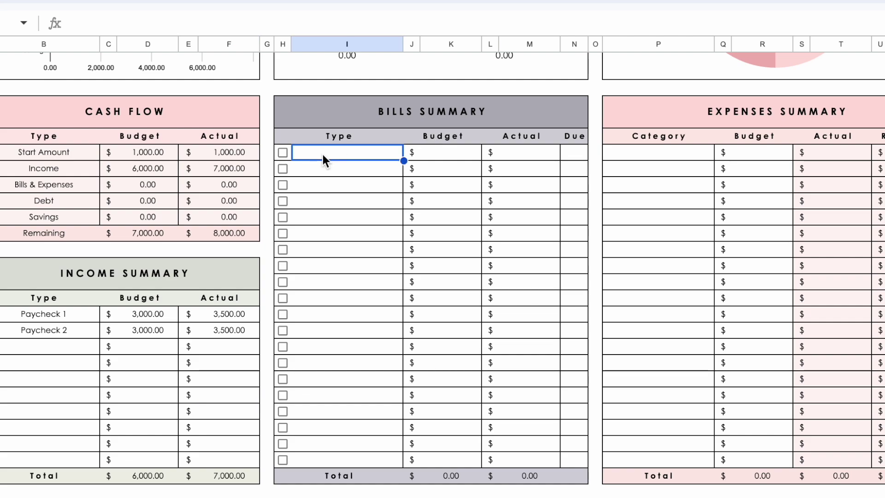
type("i")
type("Utilities")
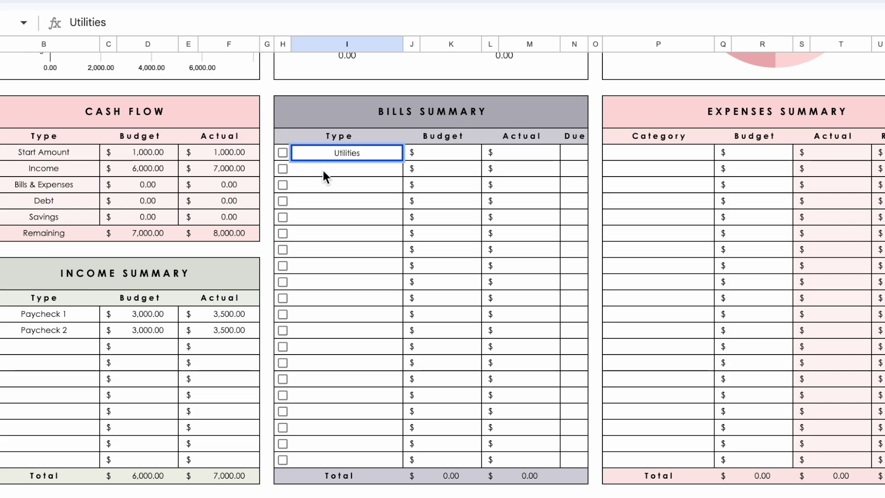
key("Return")
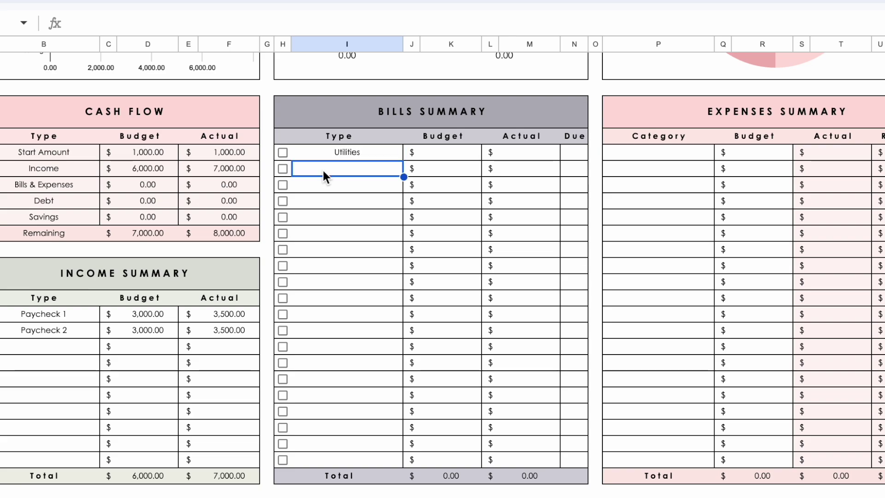
type("Internet")
key("Return")
type("TV/Cable")
Enter Bills Summary budgets of 300 for Utilities, 70 for Internet and 70 for TV/Cable
left_click(456, 155)
type("300")
key("Return")
type("70")
key("Return")
type("70")
Enter actual amounts of 250 for Utilities, 70 for Internet and 70 for TV/Cable in the Bills Summary
left_click(551, 97)
type("250")
key("Return")
type("70")
key("Return")
type("70")
Set the due days of Utilities, Internet and TV/Cable to 1, 2 and 3, and check off the Utilities bill
left_click(592, 96)
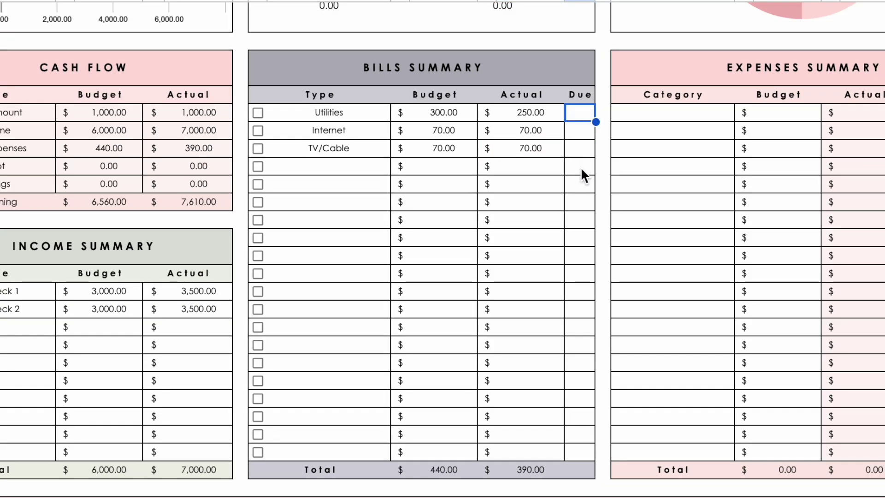
type("1")
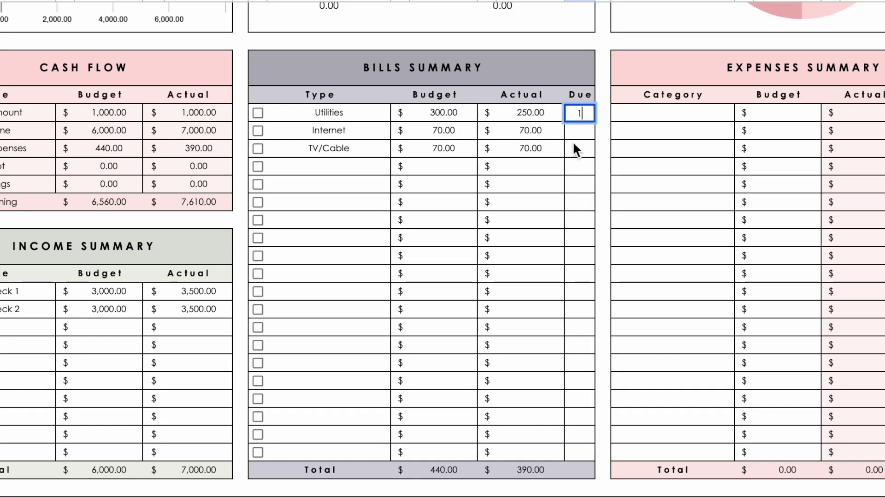
key("Return")
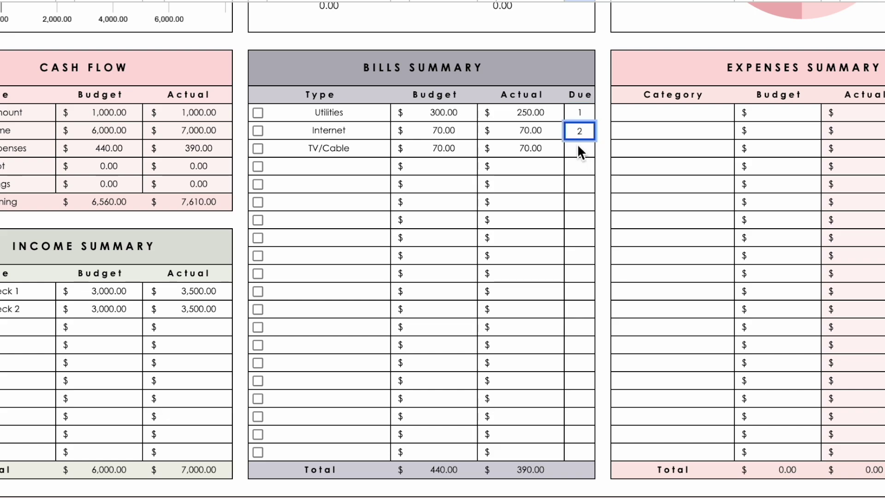
type("3")
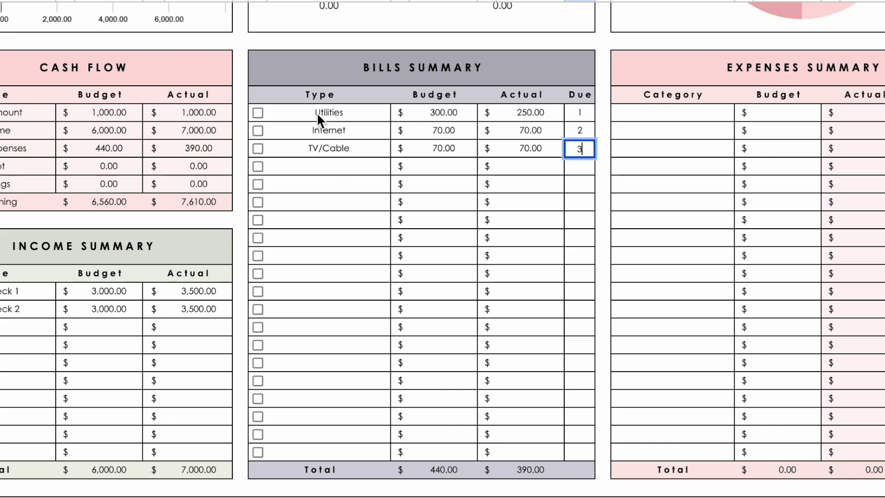
left_click(258, 112)
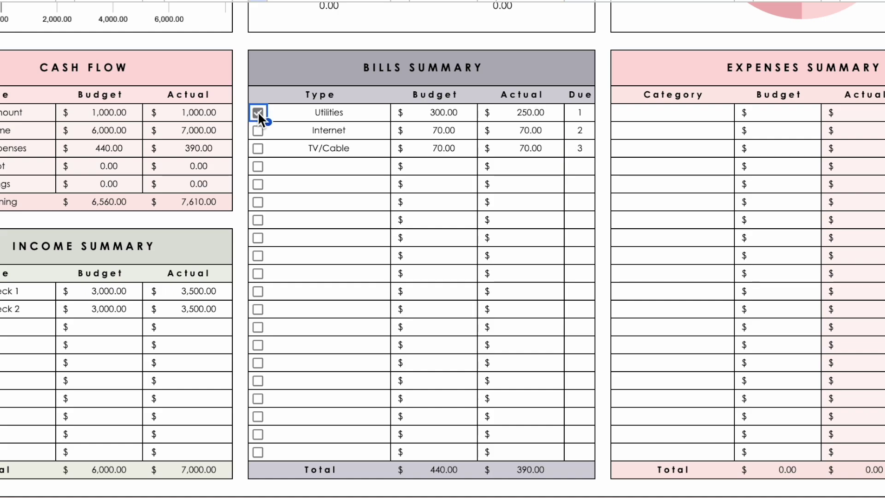
Check off the Internet and TV/Cable bills in the Bills Summary
left_click(258, 148)
Enter "Groceries", "Eating Out" and "Clothing" as the first three categories in the Expenses Summary
scroll(360, 282, "right", 5)
scroll(361, 283, "down", 1)
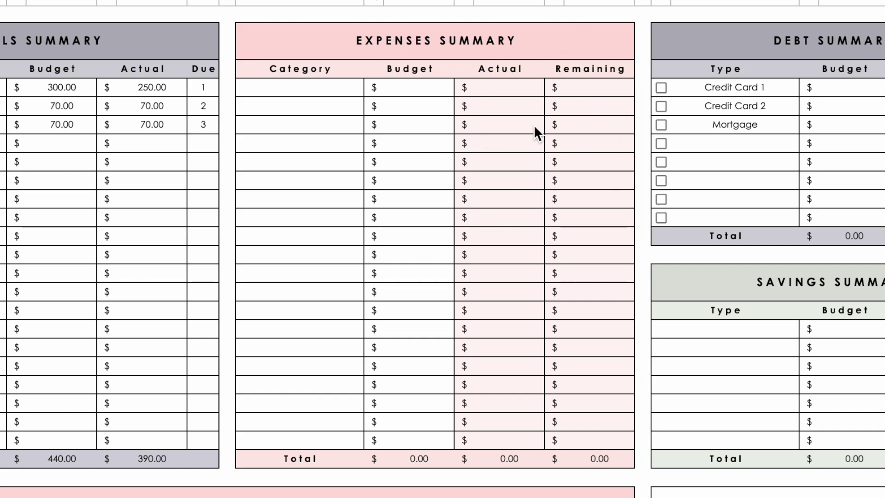
left_click(314, 84)
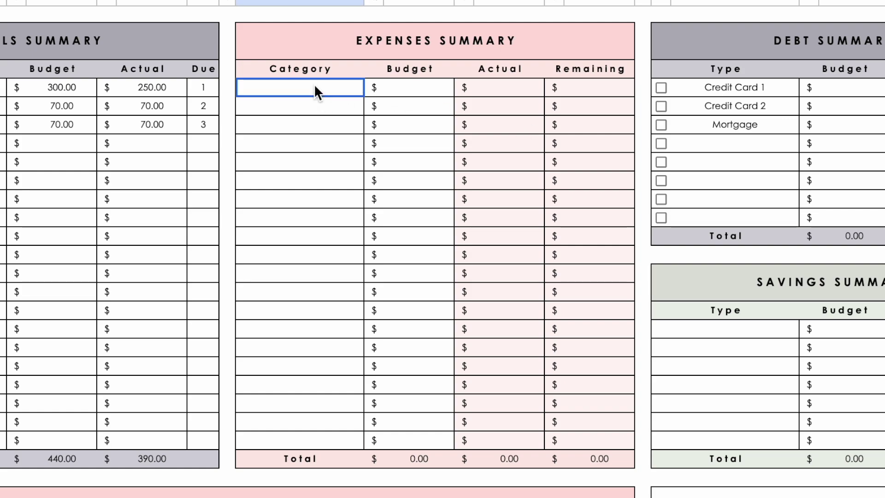
type("Groceries")
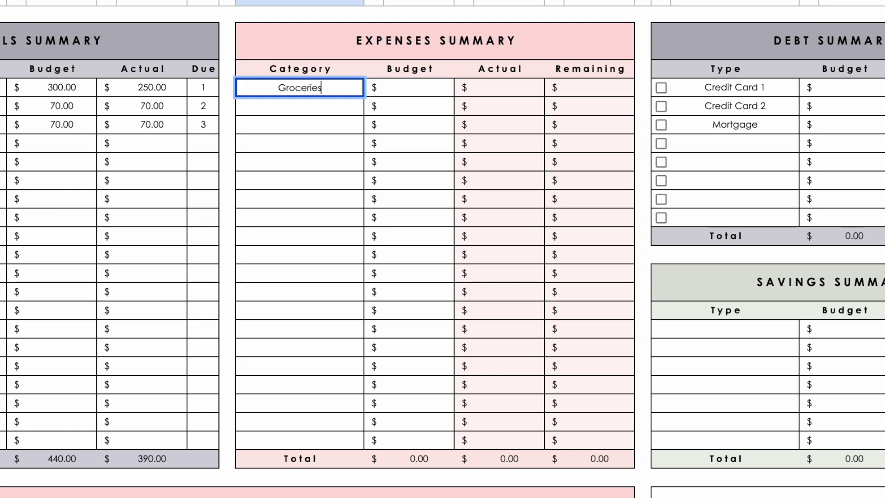
left_click(305, 101)
type("E")
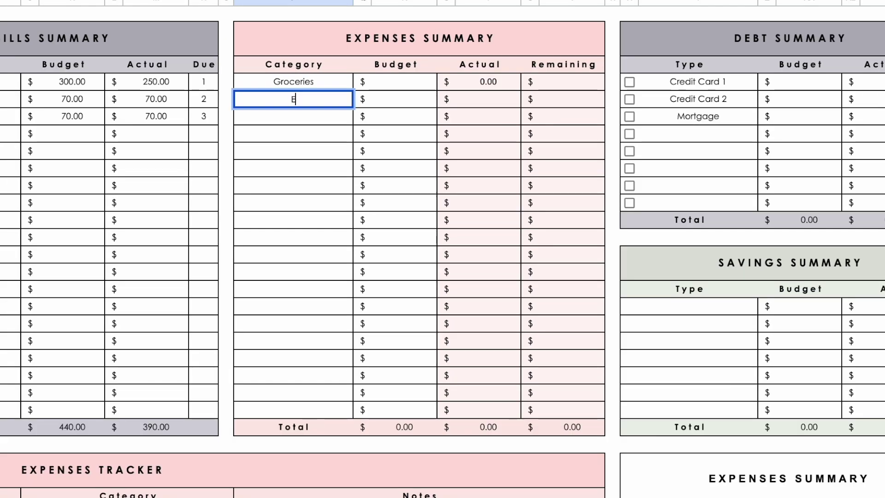
type("ating Out")
left_click(309, 115)
type("Clothing")
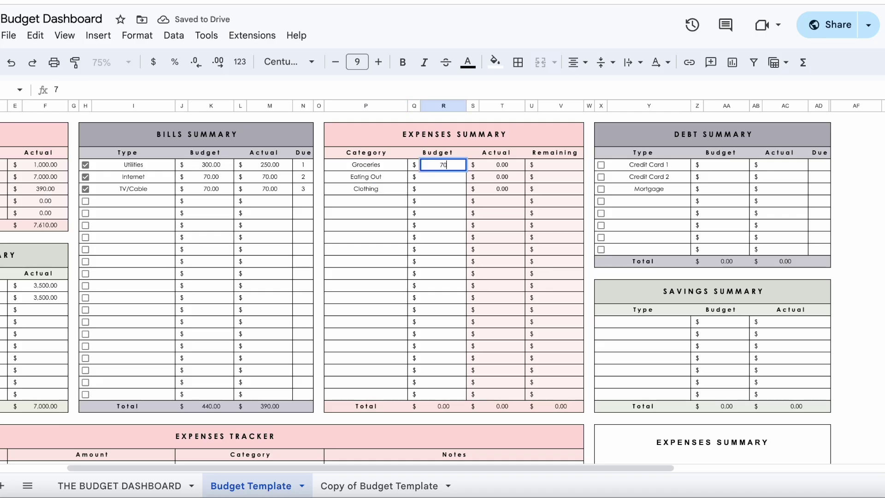
Enter Expenses Summary budgets of 700 for Groceries, 200 for Eating Out and 100 for Clothing
key("Return")
type("100")
left_click(450, 216)
Choose Groceries as the category of the first entry in the Expenses Tracker
scroll(436, 254, "down", 5)
scroll(436, 253, "left", 3)
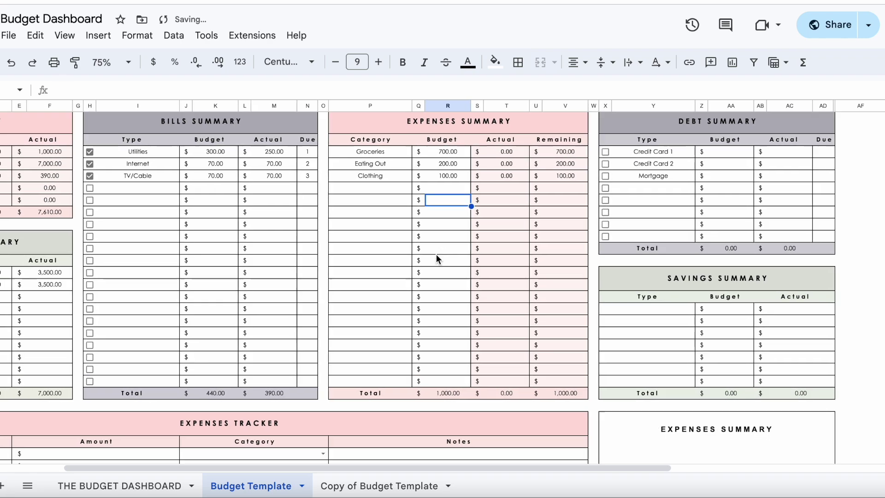
scroll(436, 254, "down", 1)
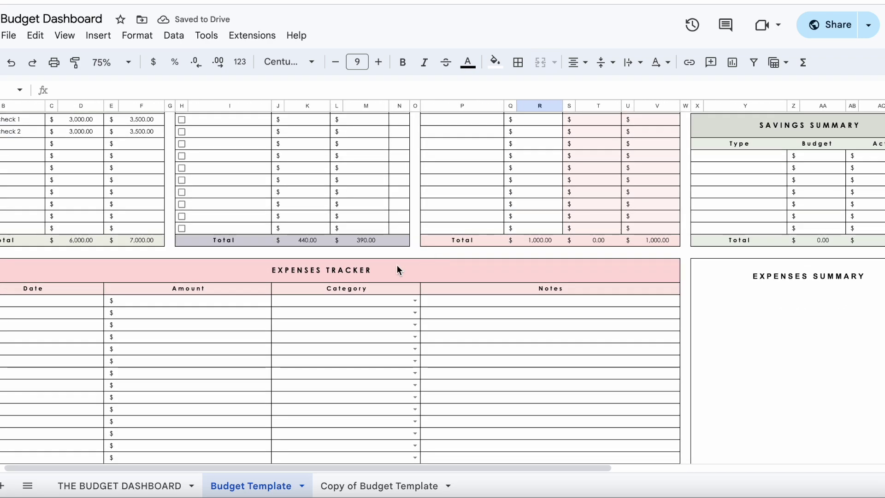
scroll(397, 264, "left", 1)
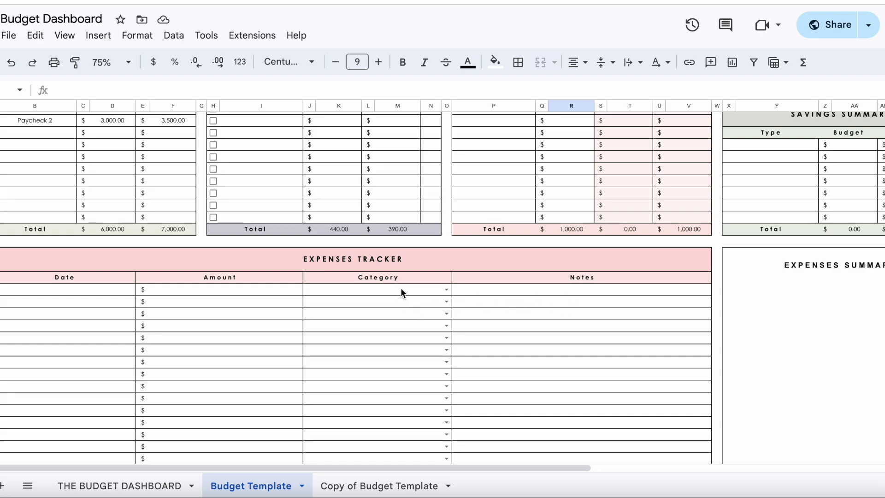
scroll(463, 260, "up", 5)
scroll(462, 261, "left", 1)
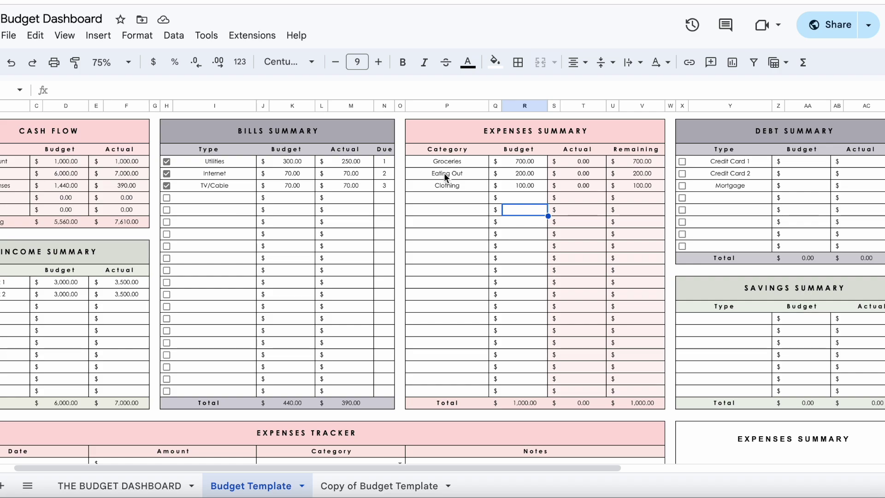
scroll(452, 345, "down", 4)
scroll(452, 345, "left", 1)
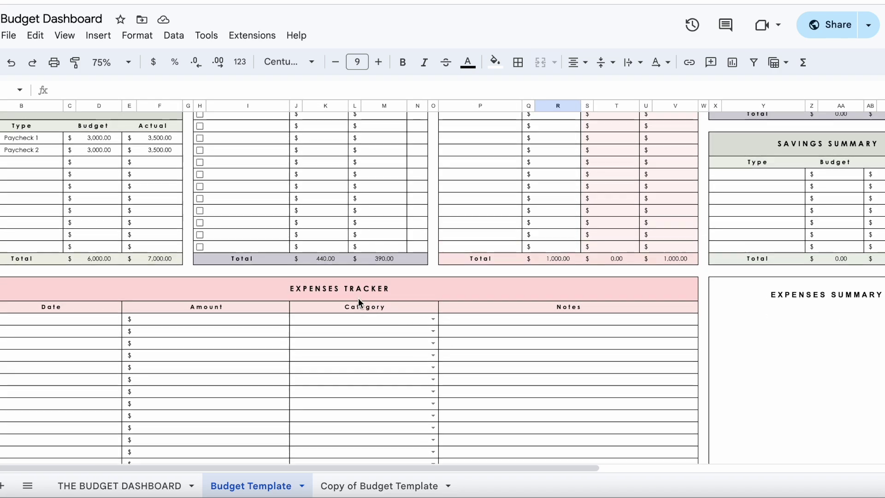
scroll(368, 290, "down", 1)
scroll(369, 290, "left", 1)
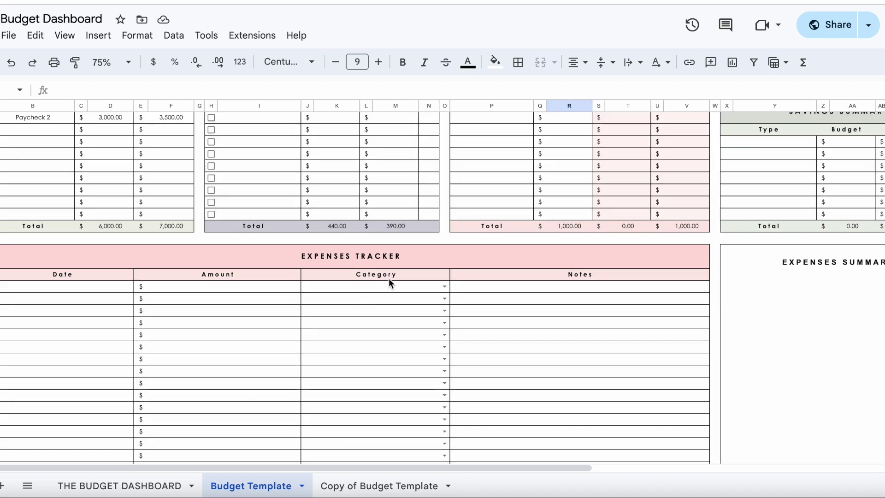
left_click(442, 286)
left_click(337, 304)
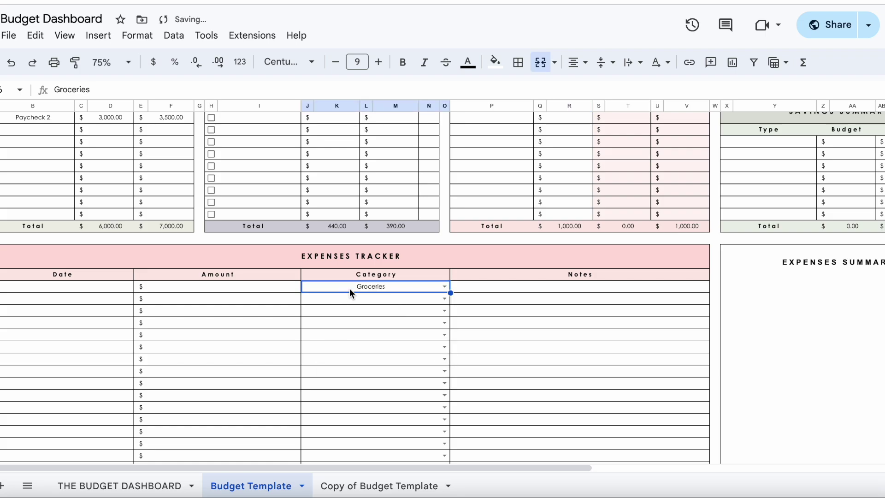
Compare the Expenses Summary categories with the choices in the tracker's first Category cell, keeping Groceries selected
scroll(554, 199, "up", 5)
scroll(530, 162, "right", 1)
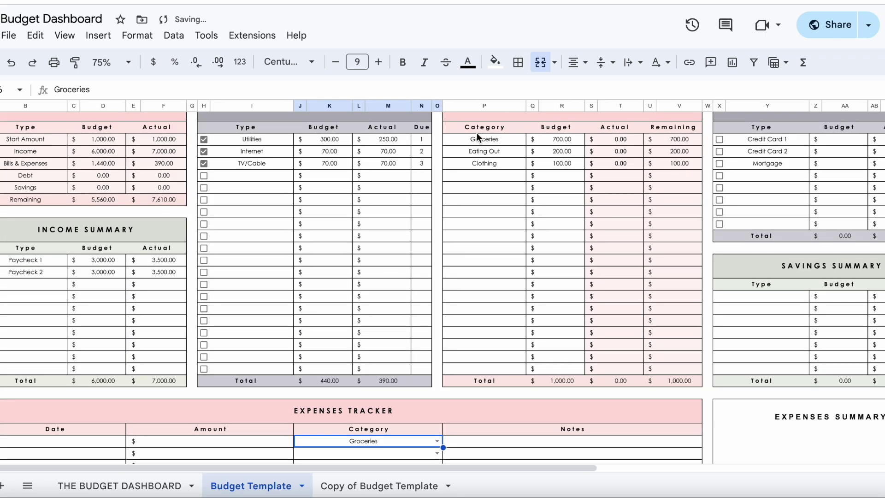
scroll(488, 131, "down", 3)
scroll(487, 131, "left", 1)
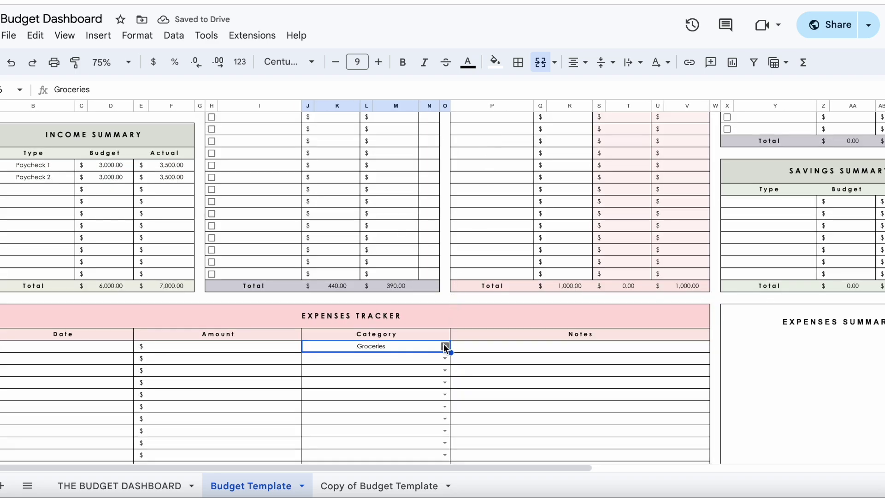
left_click(443, 344)
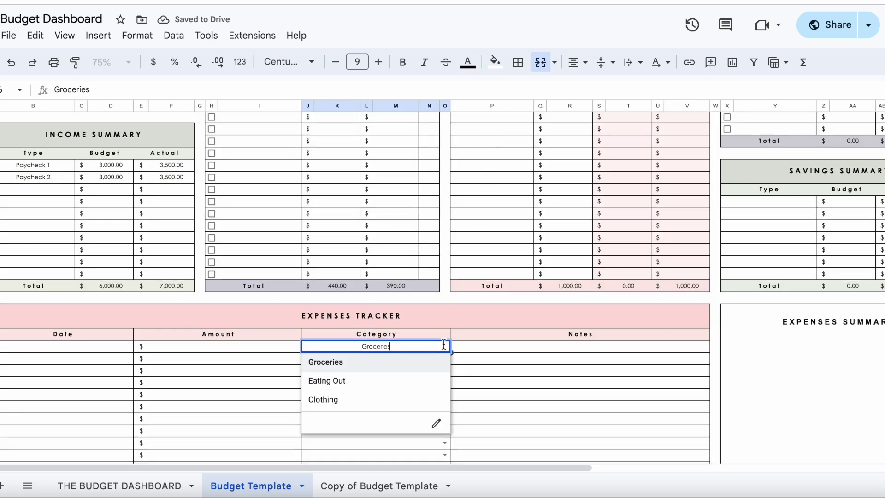
left_click(381, 361)
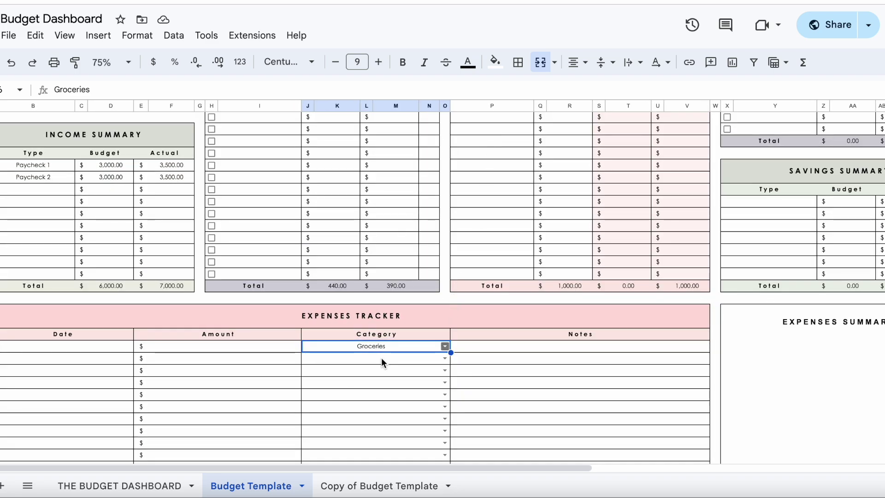
Add the note "Birthday party food" and the amount 200 to the Groceries entry in the Expenses Tracker
left_click(488, 353)
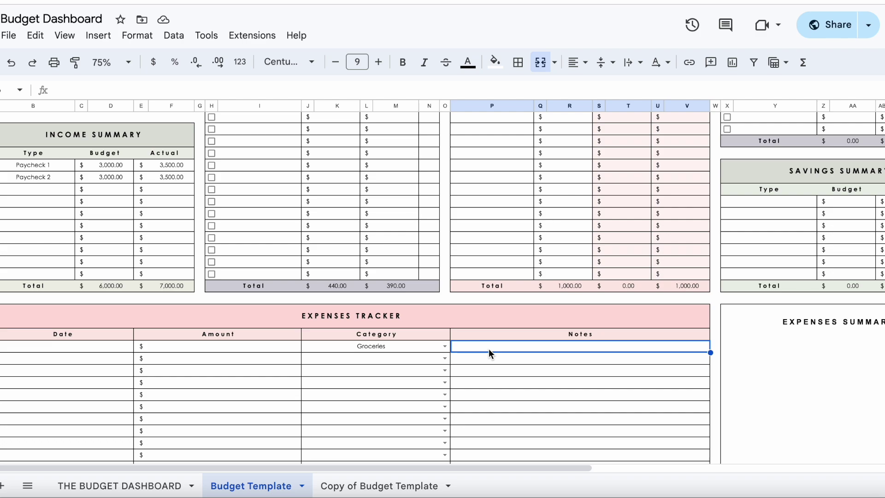
type("Birthday party food")
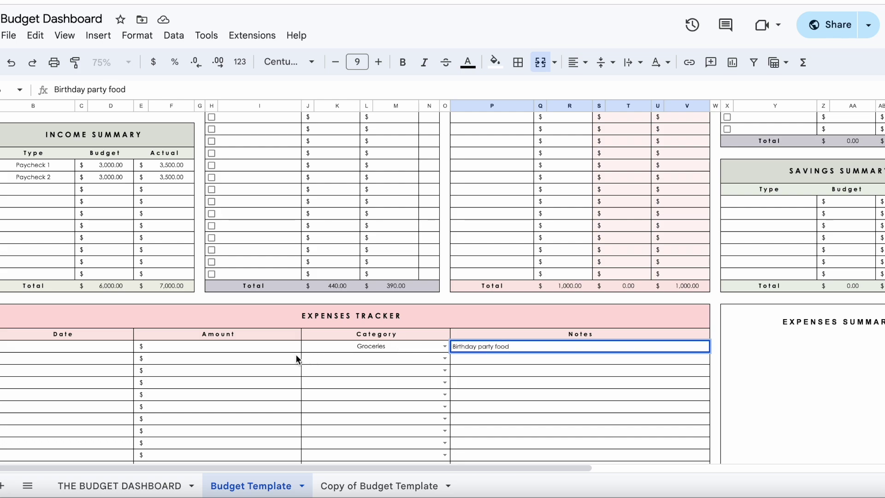
left_click(251, 349)
type("00")
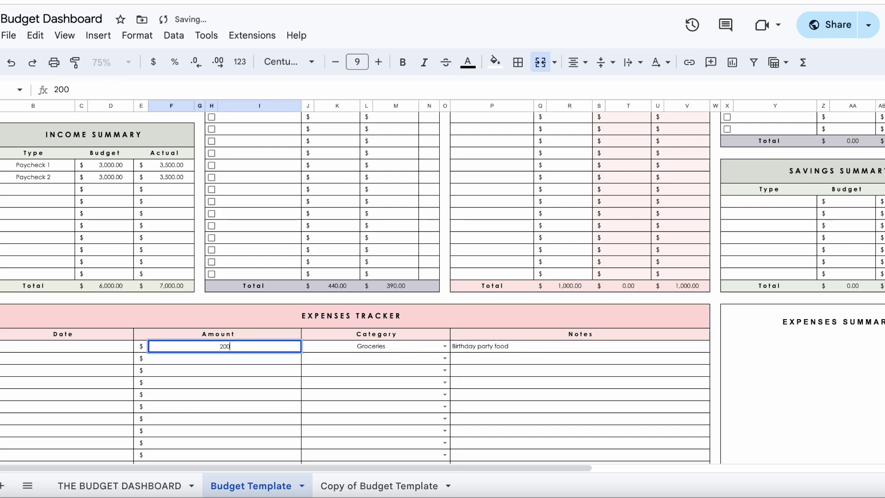
Set the date of the Groceries entry in the Expenses Tracker to 8/1/2024
left_click(84, 346)
double_click(85, 345)
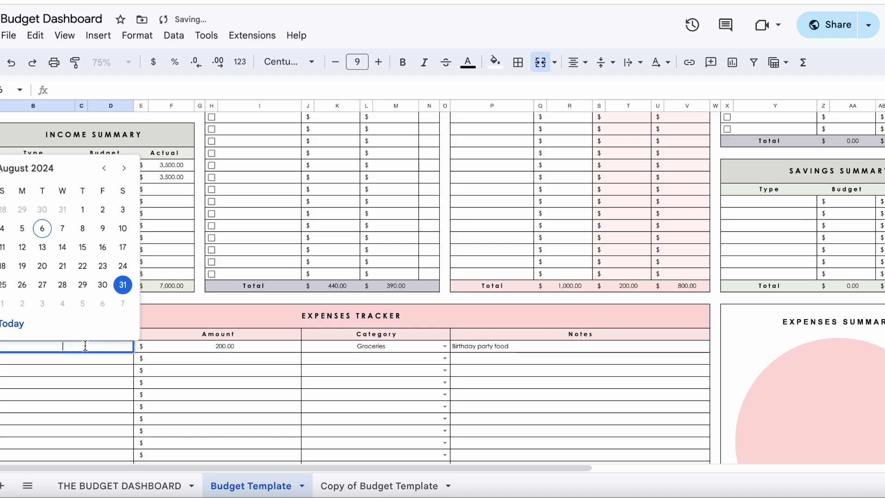
left_click(83, 210)
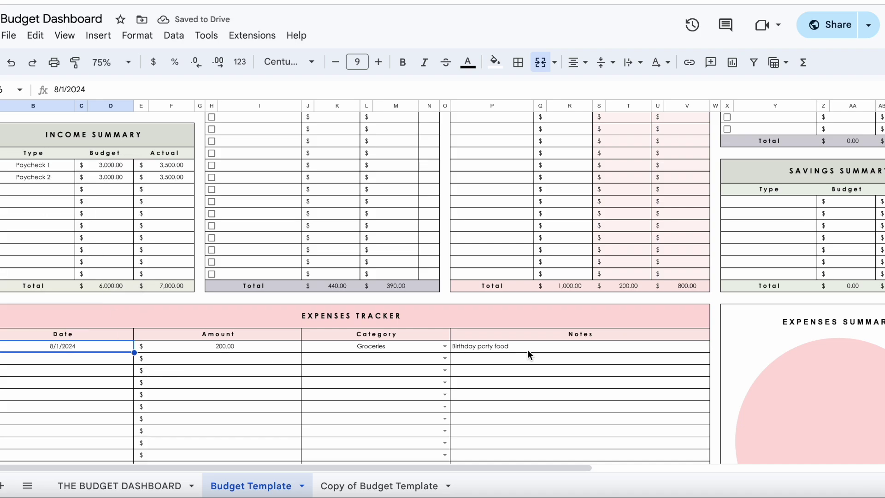
Examine how the tracked Groceries expense affects the Actual and Remaining amounts in the Expenses Summary
scroll(527, 350, "up", 3)
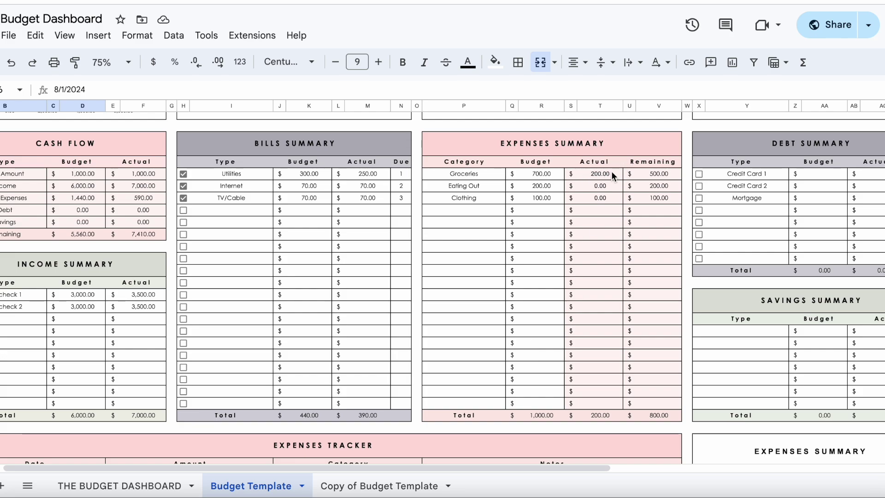
scroll(589, 179, "down", 3)
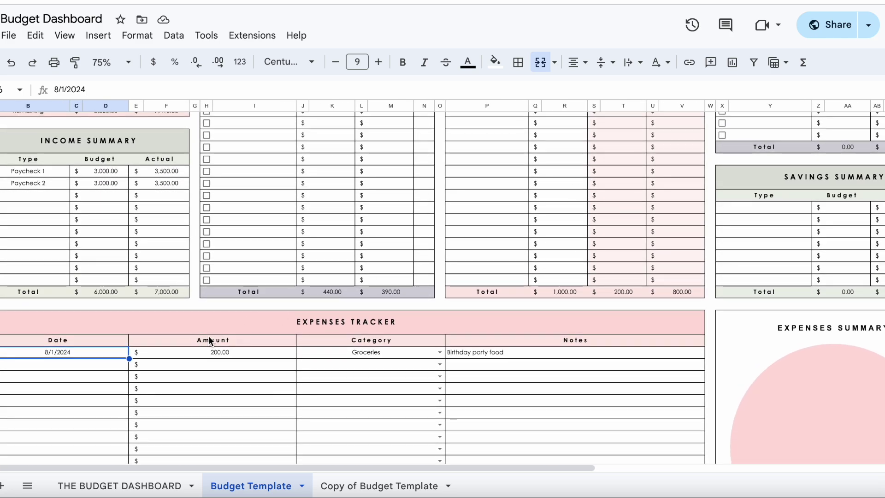
scroll(232, 348, "up", 2)
scroll(232, 349, "right", 1)
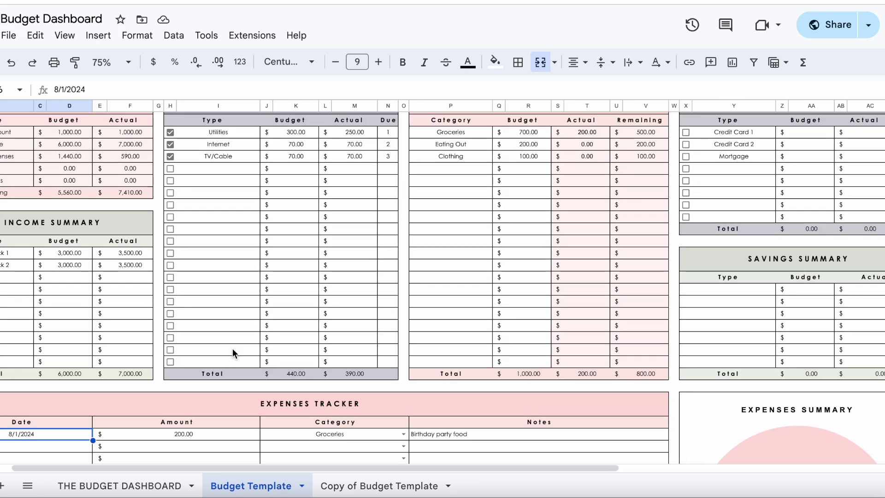
scroll(232, 348, "up", 3)
scroll(232, 347, "right", 1)
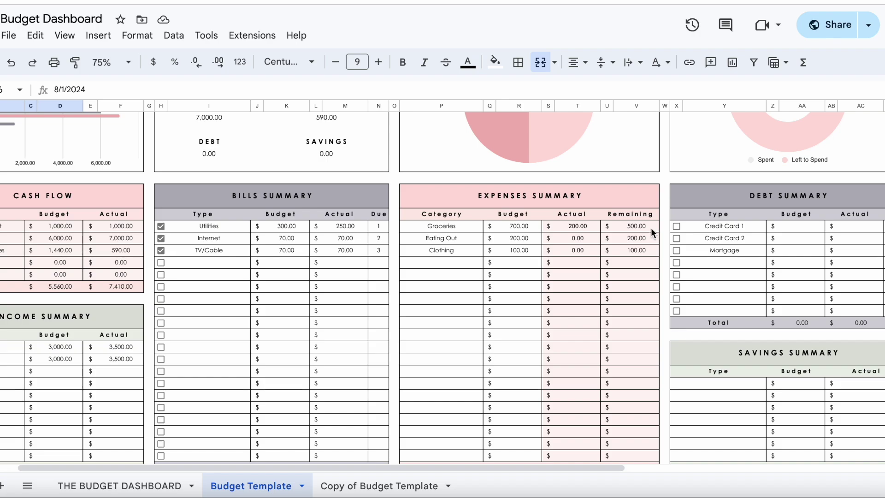
scroll(645, 226, "up", 1)
scroll(646, 226, "right", 3)
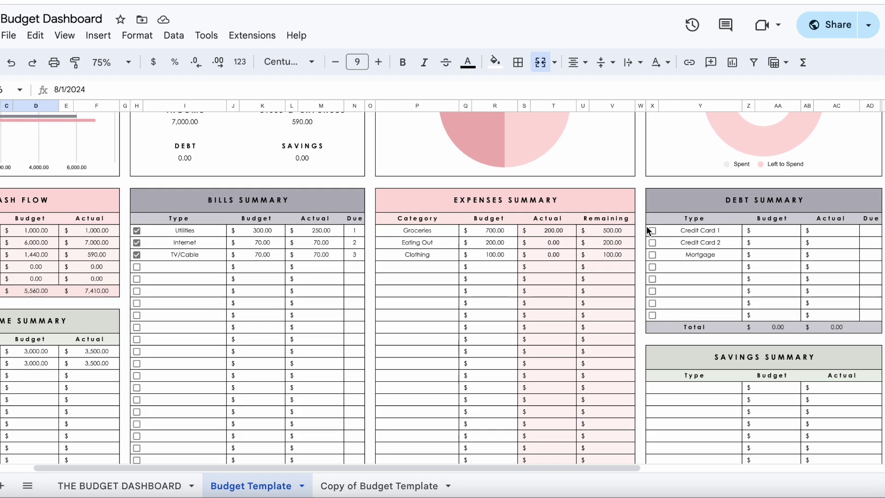
Enter Debt Summary budgets of 100 for Credit Card 1 and 150 for Credit Card 2
scroll(646, 226, "right", 1)
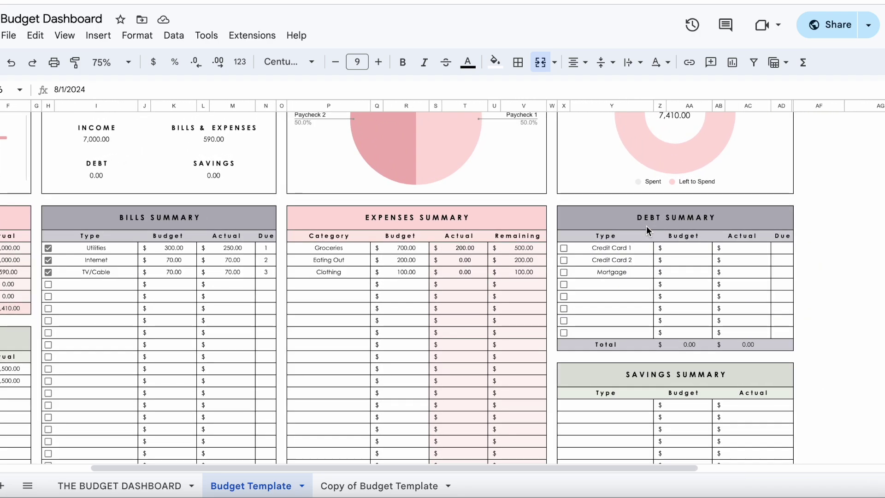
scroll(668, 228, "right", 2)
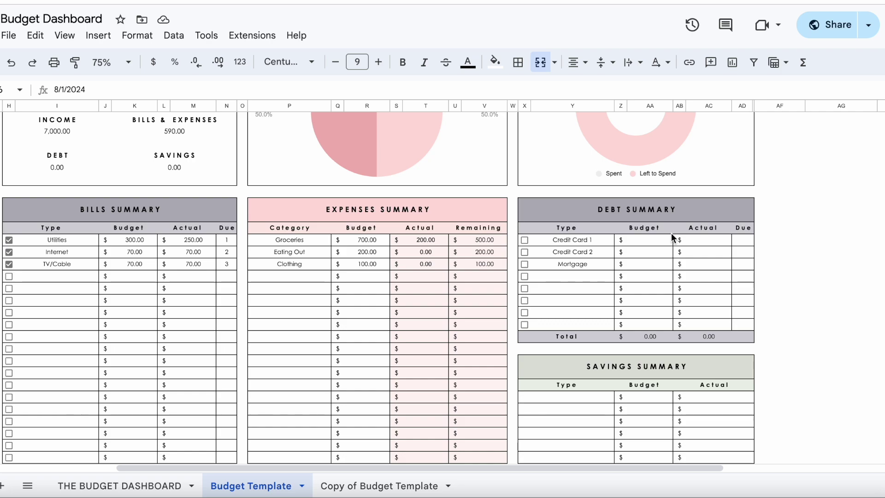
left_click(631, 239)
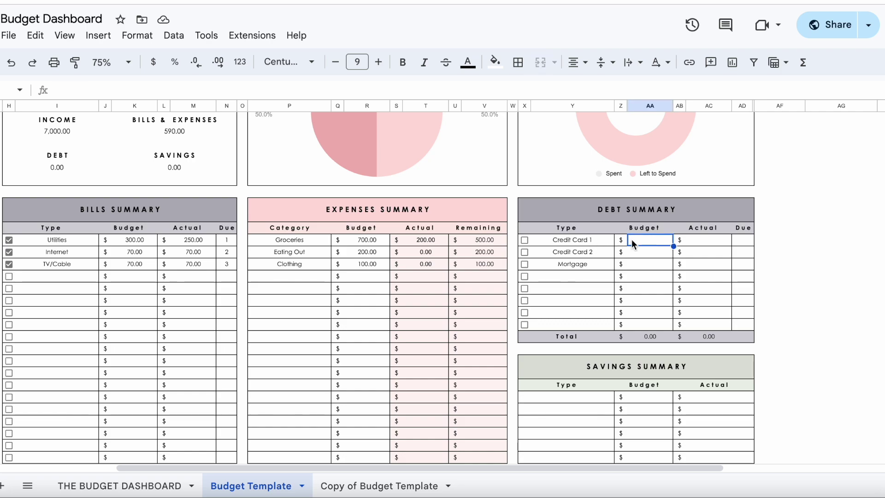
type("100")
left_click(641, 253)
type("150")
Enter actual amounts of 100 for Credit Card 1 and 125 for Credit Card 2 in the Debt Summary
left_click(719, 239)
type("100")
left_click(722, 255)
type("125")
Set the due days of Credit Card 1 and Credit Card 2 to 1 and 2, and check off both debts
left_click(743, 239)
type("1")
left_click(747, 252)
type("2")
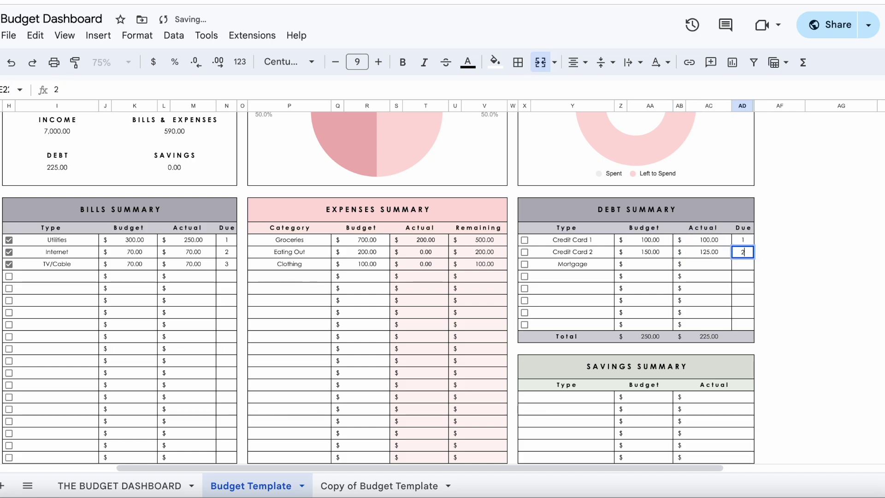
left_click(525, 240)
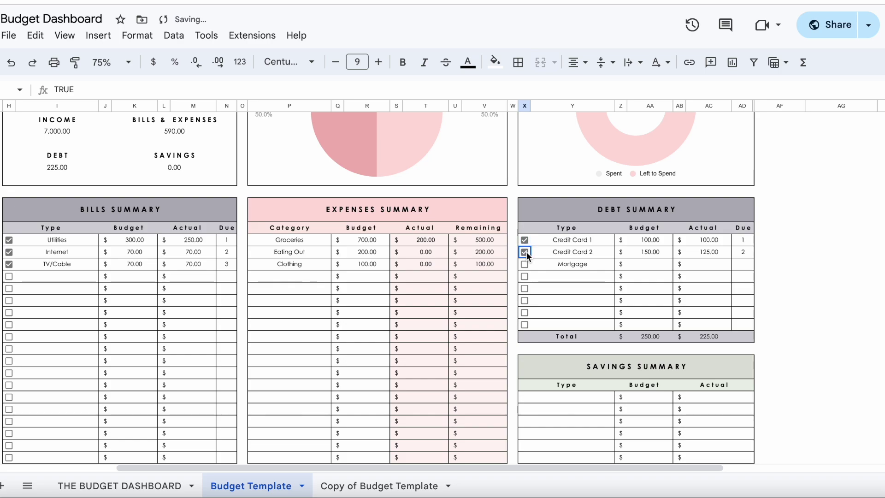
left_click(833, 242)
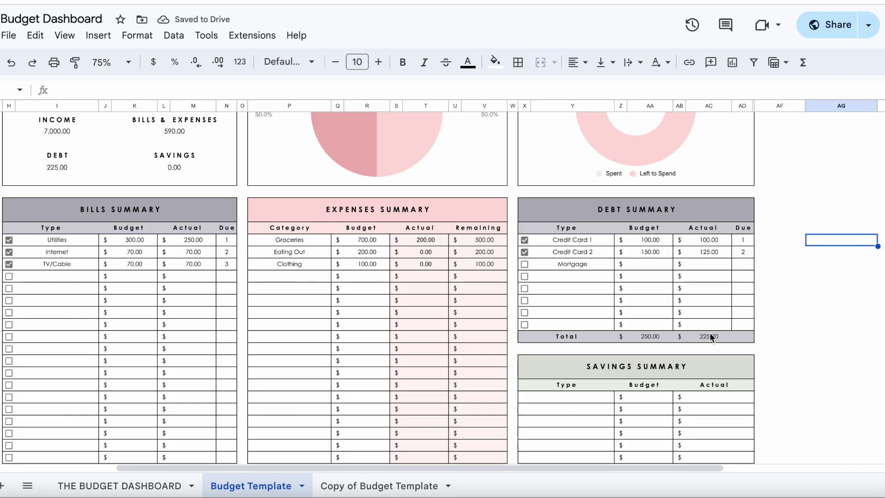
Add Car and Jet ski as the first two types in the Savings Summary
scroll(716, 331, "down", 5)
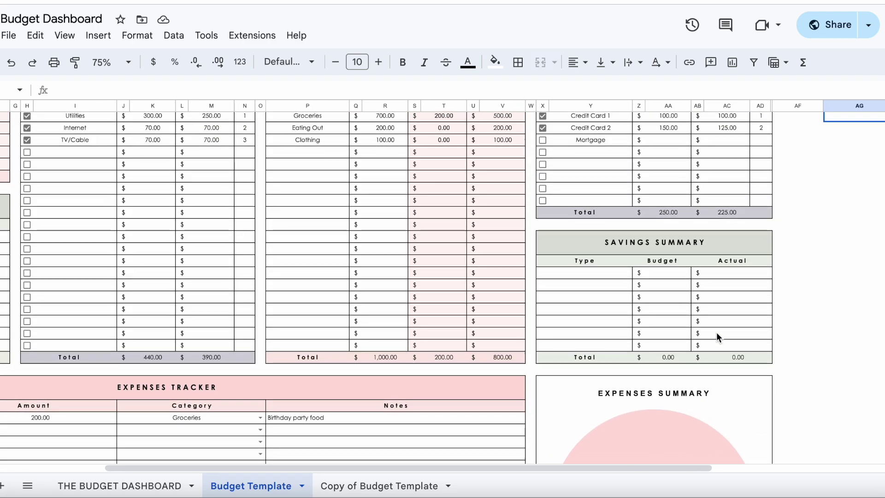
left_click(586, 275)
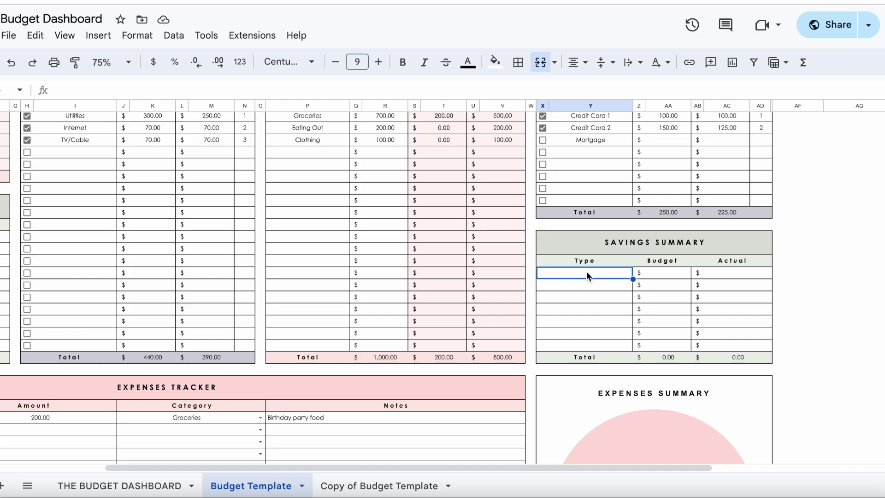
type("Car")
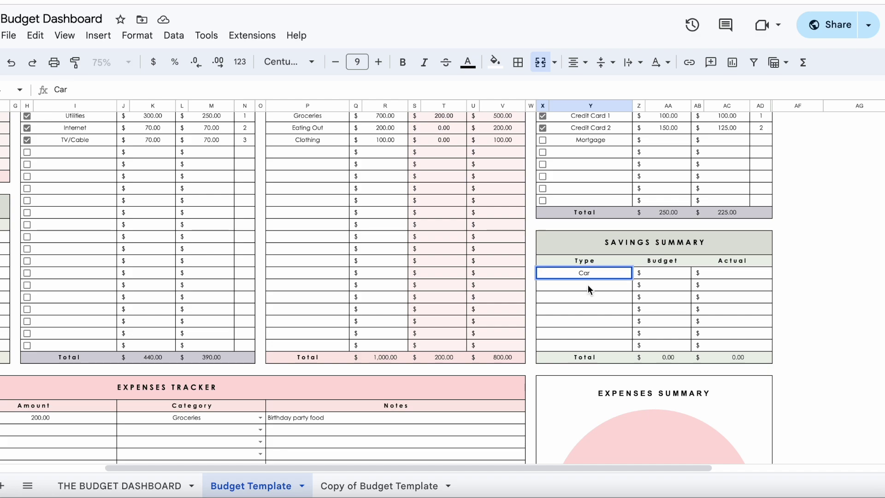
key("Return")
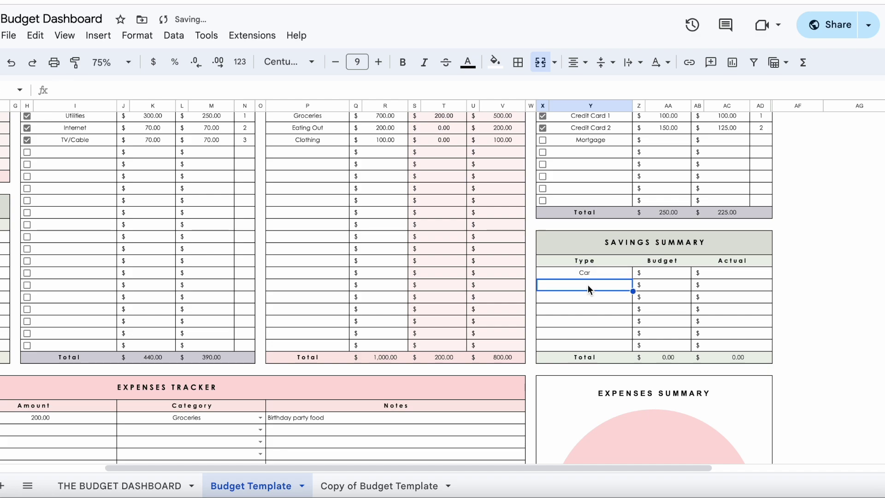
type("Jet ski")
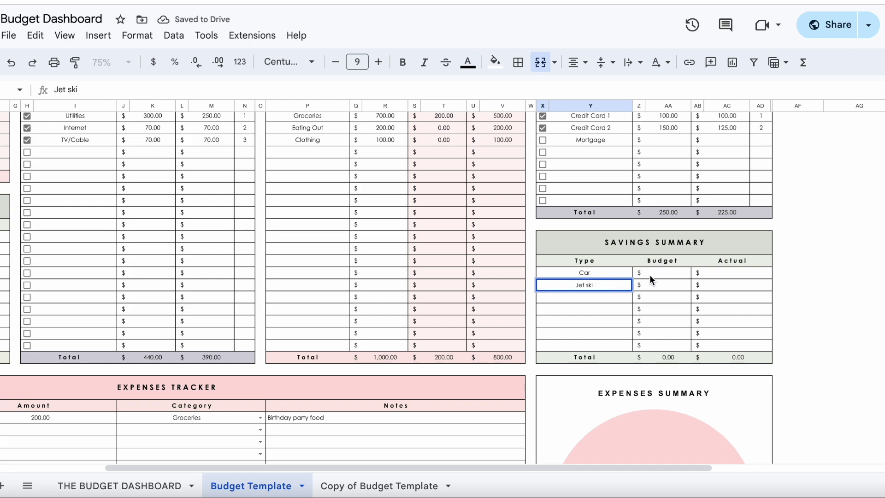
Enter Savings Summary budgets of 200 for Car and 100 for Jet ski
left_click(668, 272)
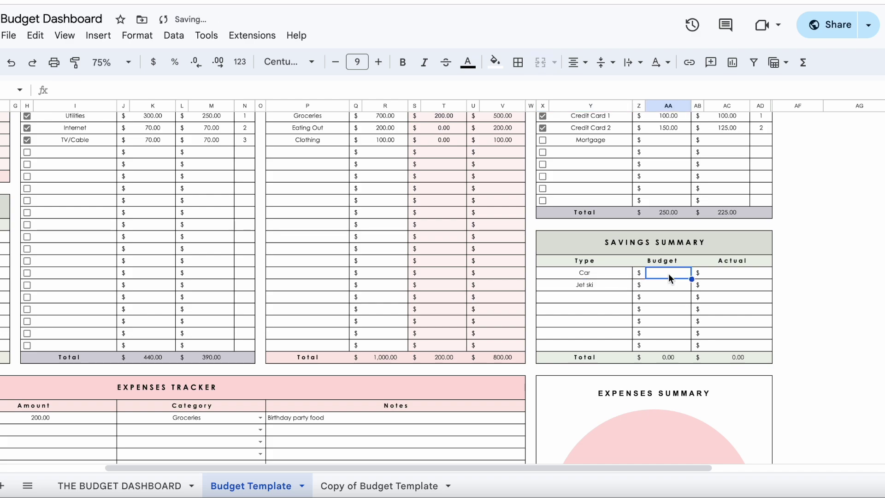
type("200")
left_click(676, 286)
type("100")
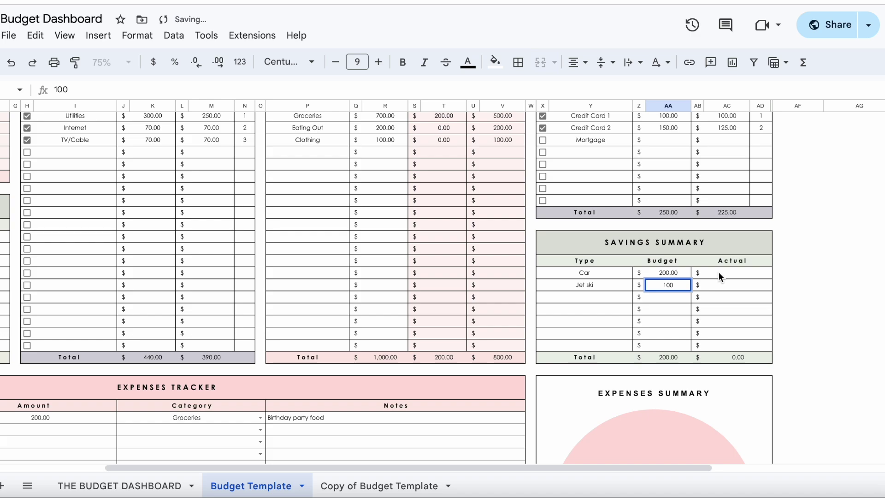
Enter actual savings of 300 for Car and 100 for Jet ski in the Savings Summary
left_click(721, 277)
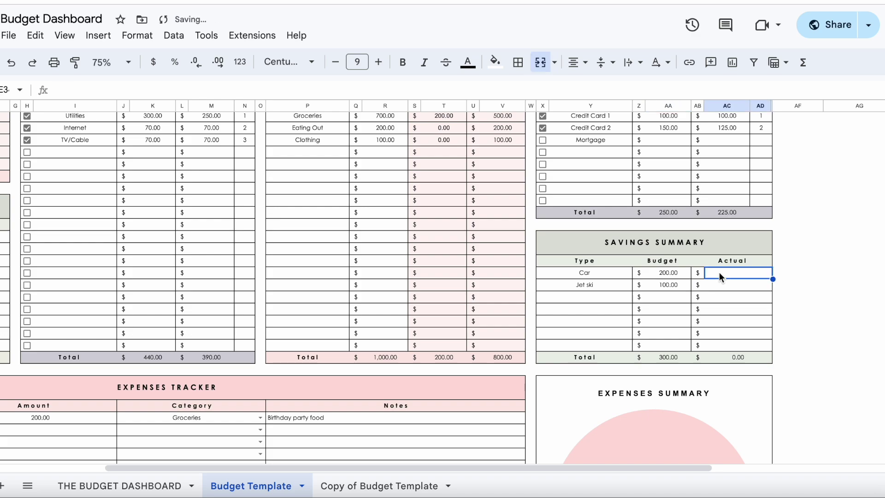
type("300")
left_click(723, 288)
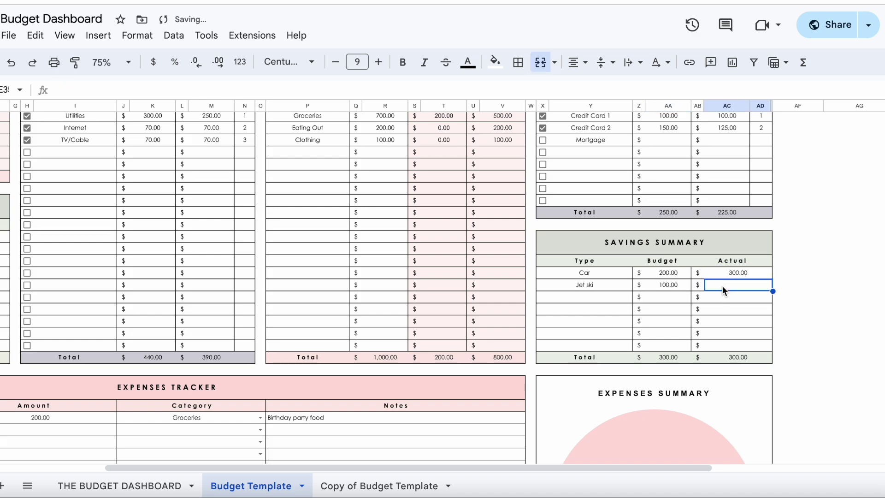
type("100")
left_click(815, 301)
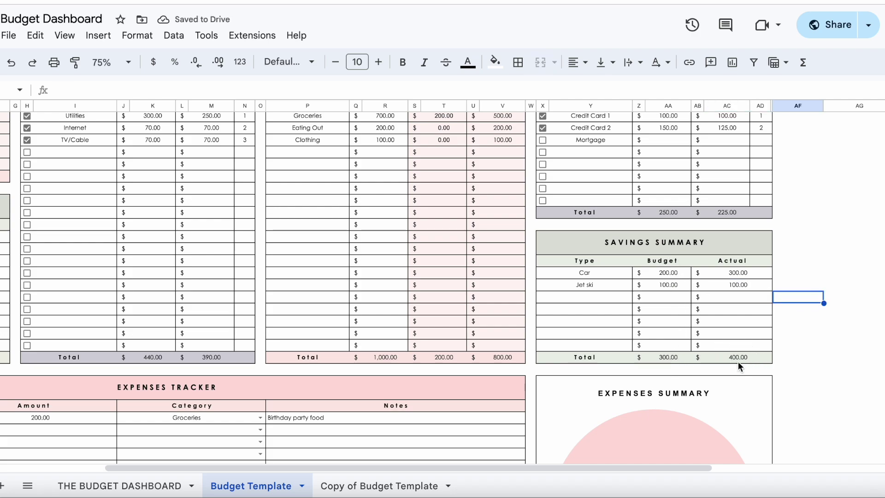
Examine the Expenses Summary pie chart beside the Expenses Tracker and inspect its Groceries slice
scroll(736, 361, "down", 5)
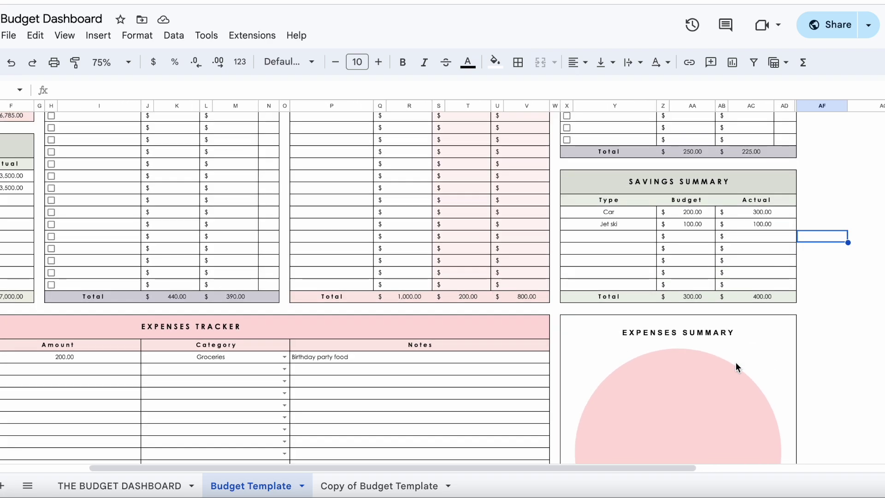
scroll(735, 362, "down", 2)
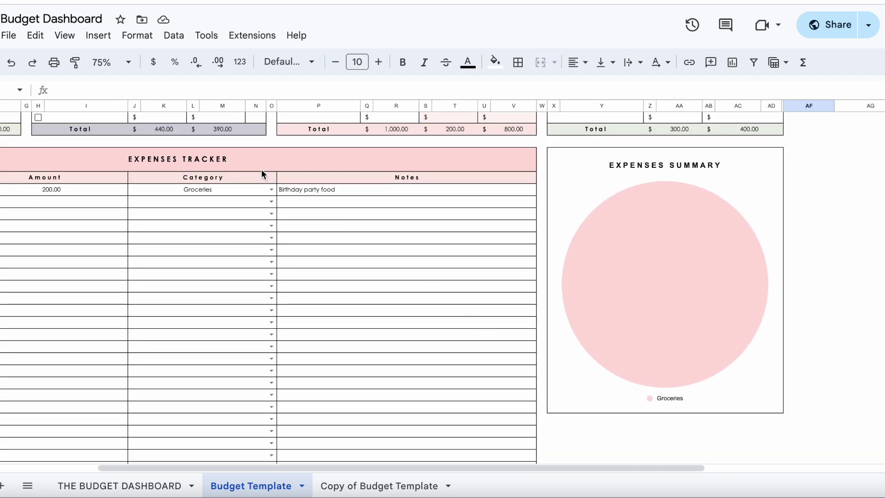
scroll(578, 206, "up", 4)
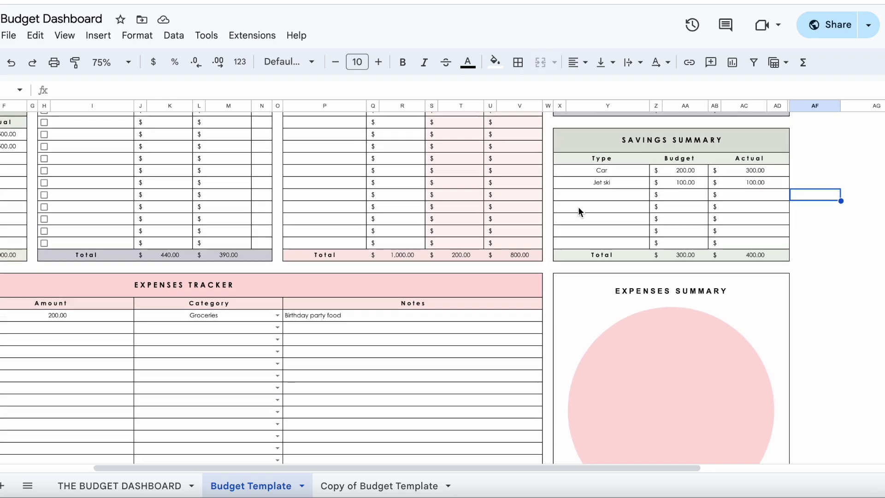
scroll(577, 207, "down", 2)
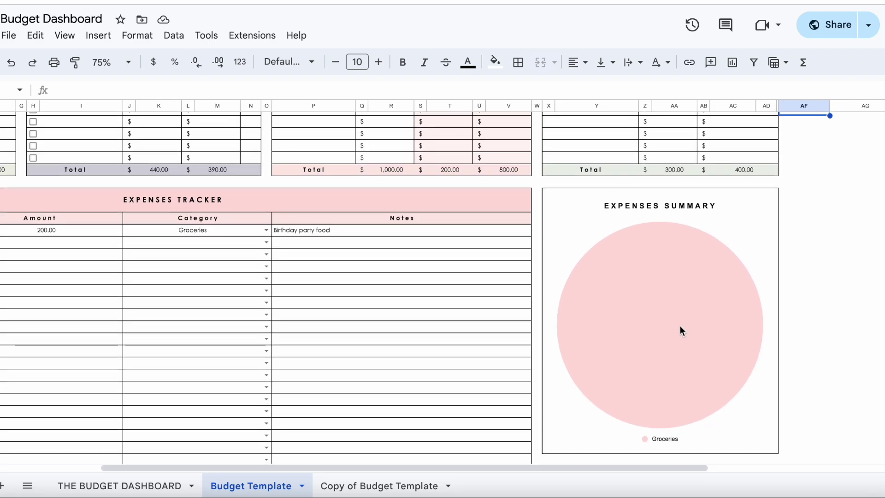
scroll(680, 327, "down", 1)
left_click(669, 294)
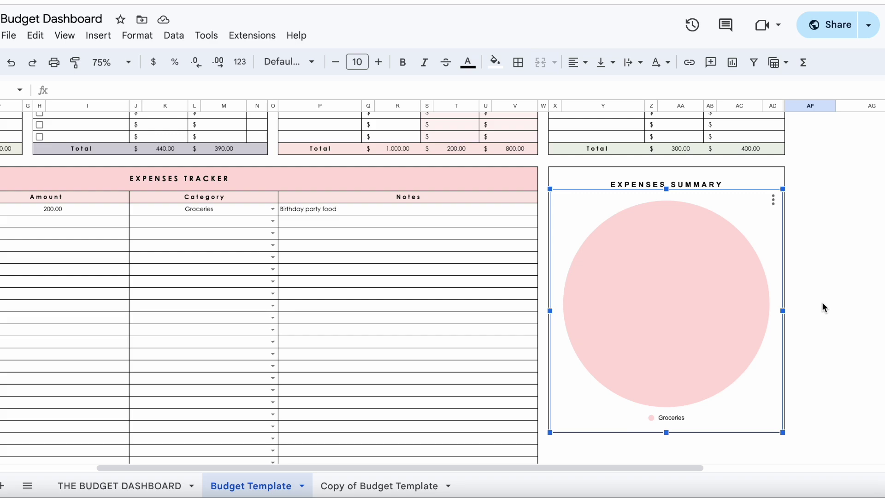
mouse_move(683, 286)
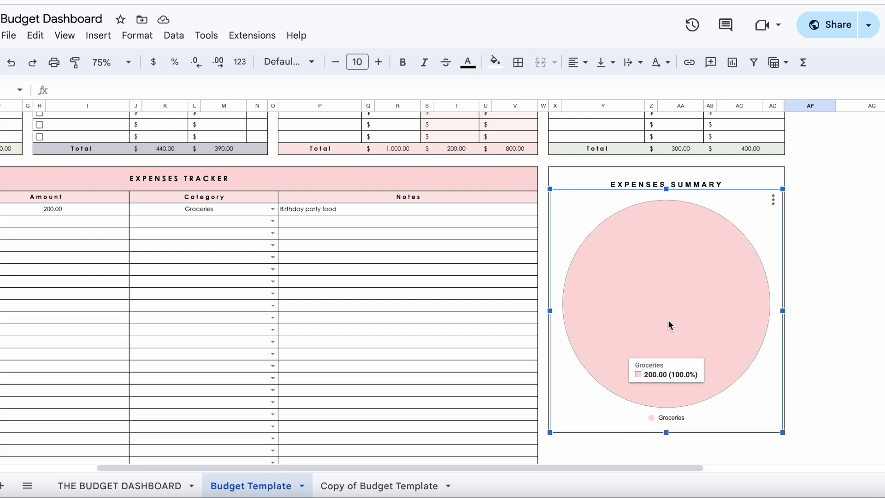
Log an Eating Out expense of 30 with the note "Dinner with family" in the Expenses Tracker's second row
left_click(271, 221)
left_click(209, 258)
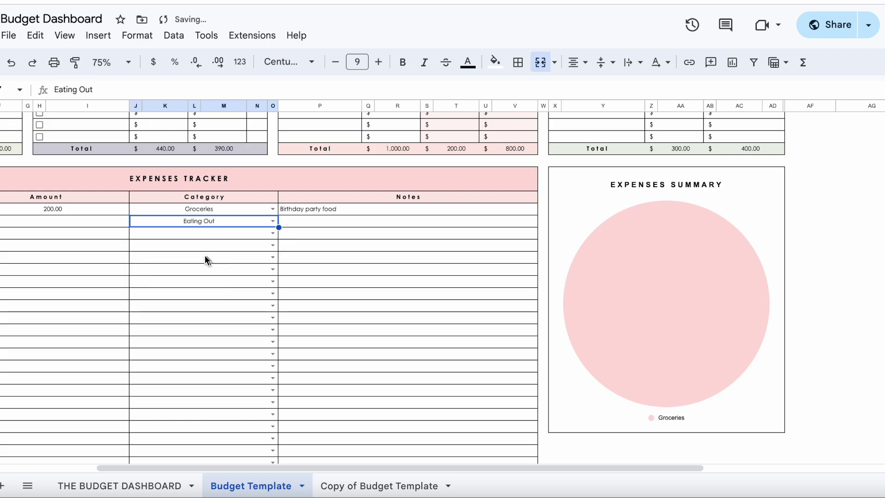
left_click(294, 224)
type("D")
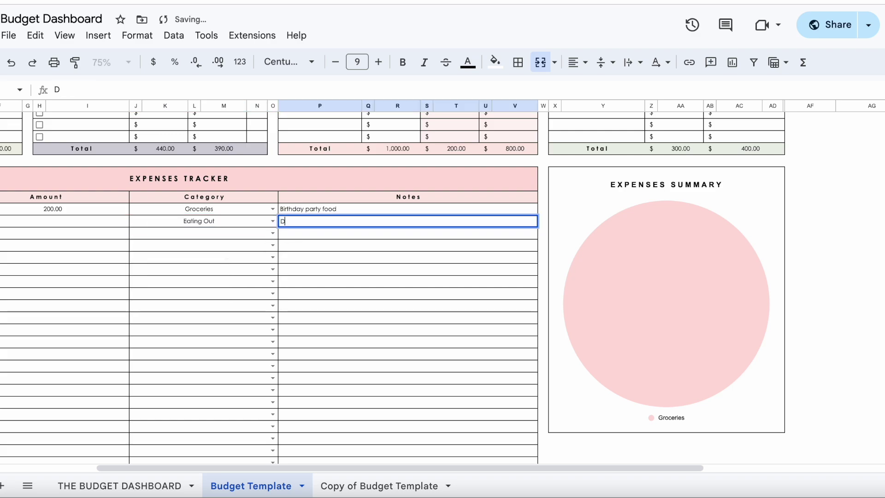
type("inner with family")
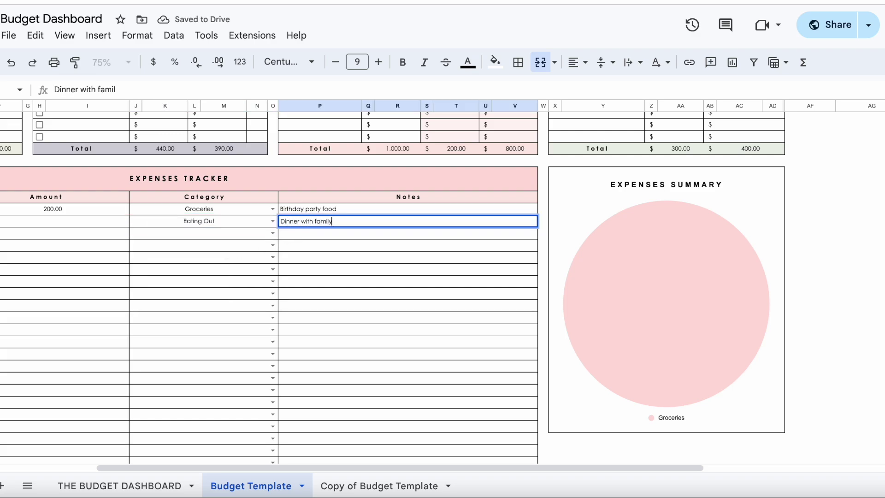
left_click(93, 218)
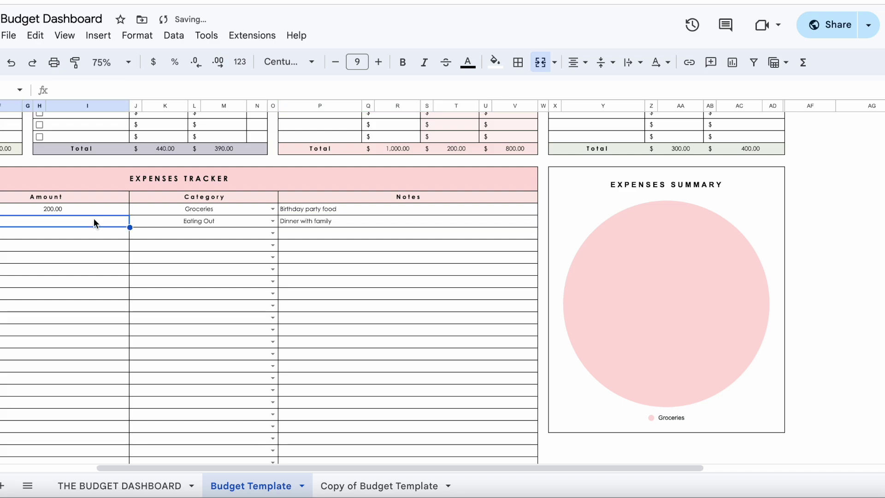
type("30")
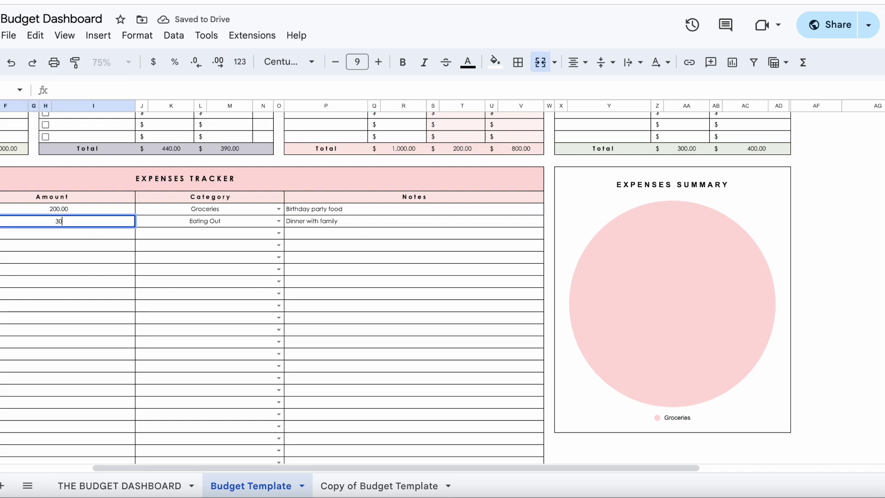
key("Return")
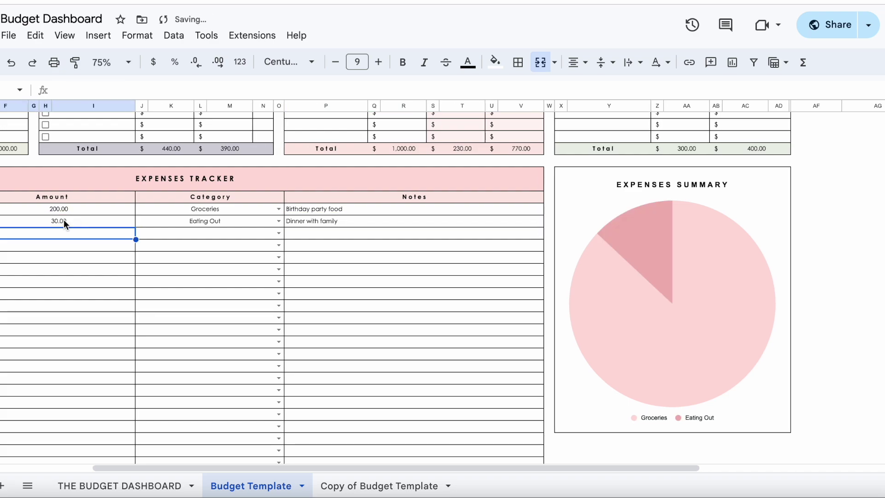
Inspect the Eating Out and Groceries shares in the Expenses Summary pie chart
left_click(660, 275)
mouse_move(653, 259)
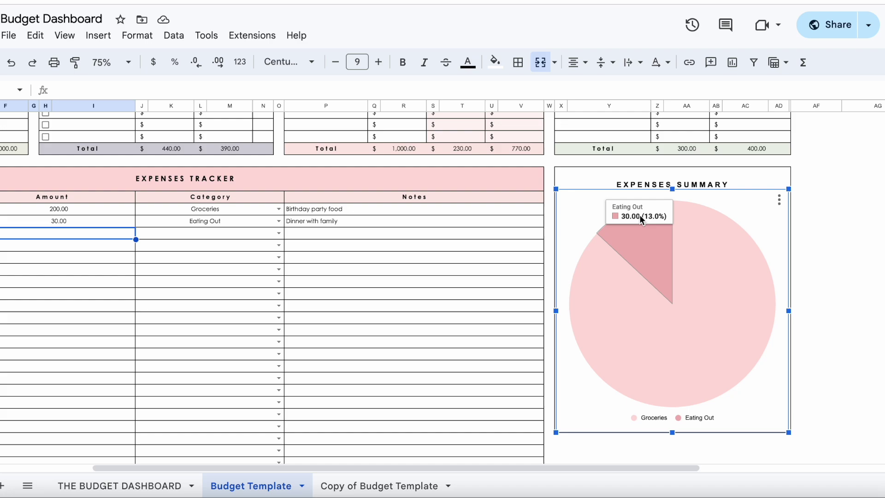
mouse_move(720, 287)
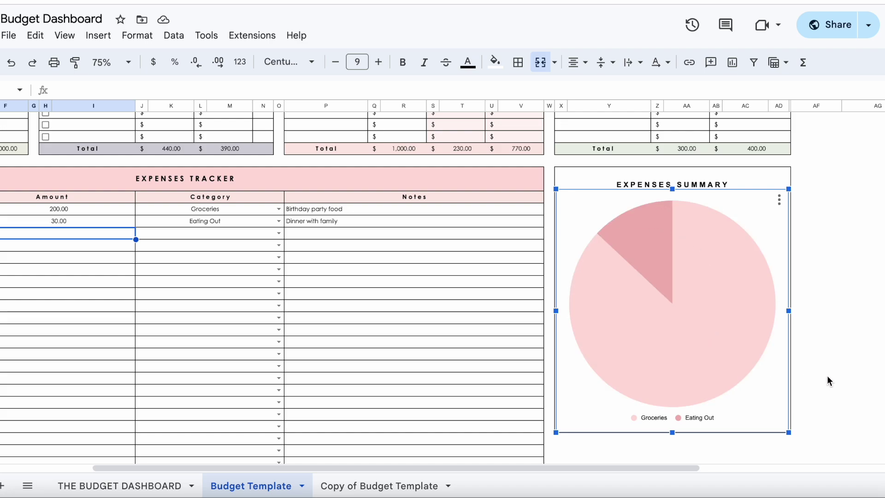
left_click(827, 381)
left_click(715, 299)
mouse_move(748, 318)
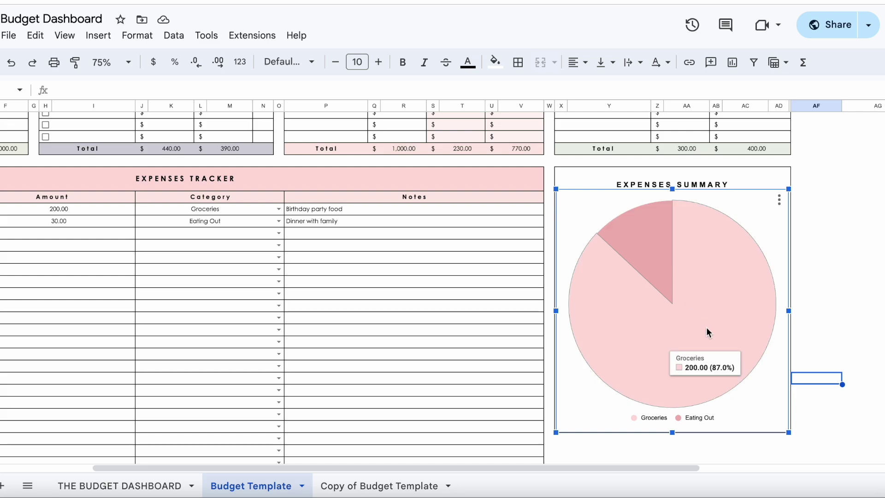
Log a Clothing expense of 20 in the third row of the Expenses Tracker
left_click(203, 233)
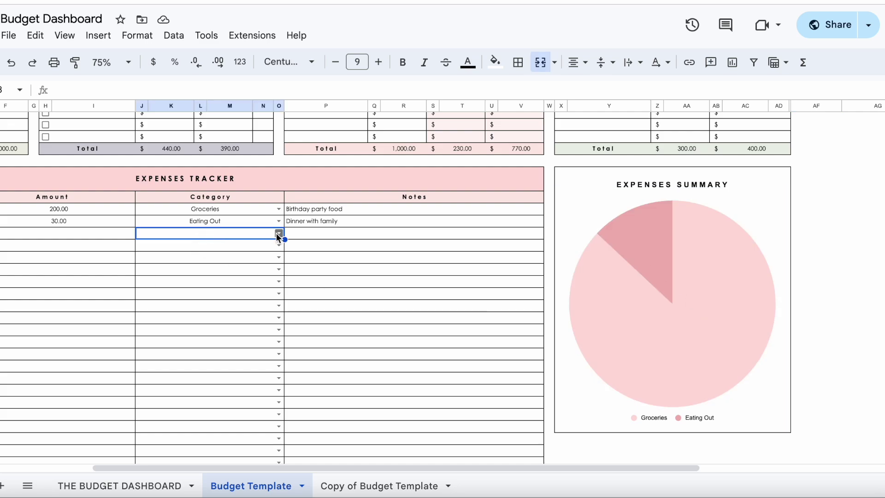
left_click(277, 233)
left_click(201, 289)
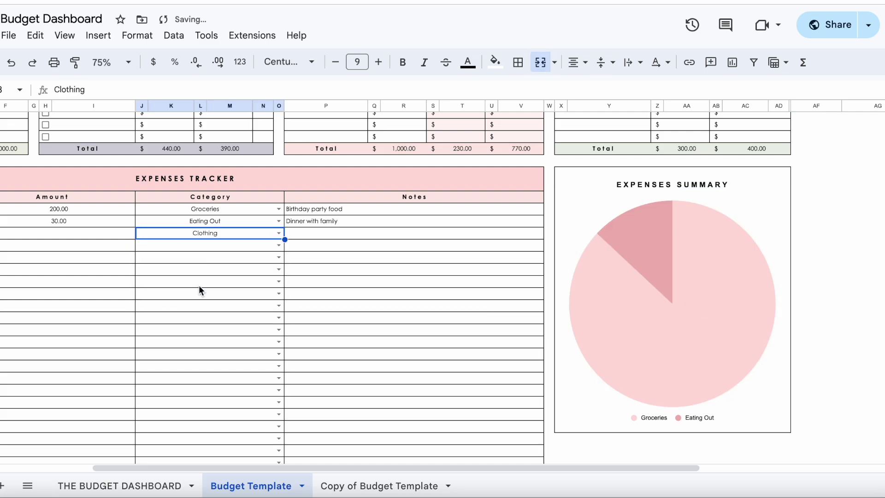
left_click(102, 235)
type("20")
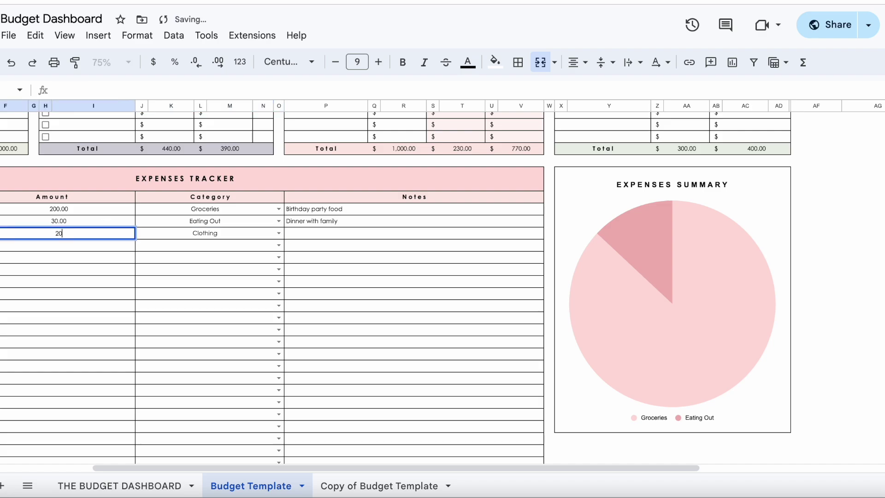
key("Return")
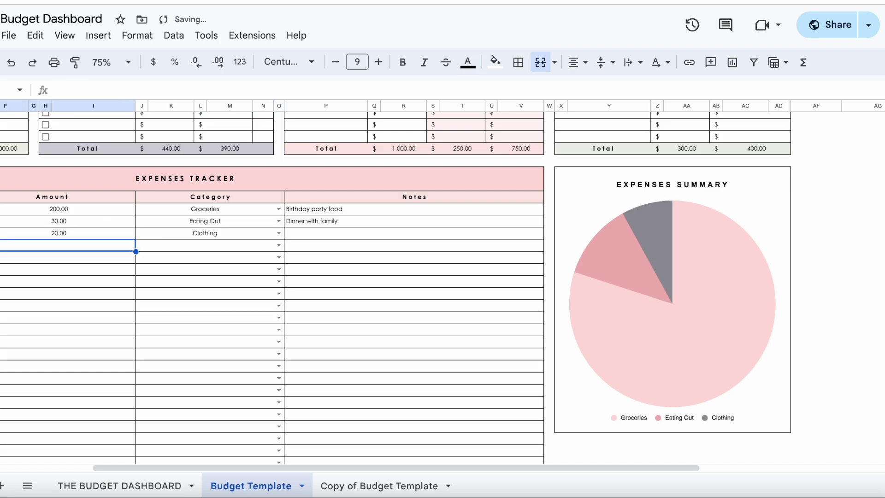
Inspect the pie chart's Clothing slice and review the dashboard's Left to Spend, Actuals Breakdown and Cash Flow sections
left_click(682, 242)
scroll(662, 241, "up", 10)
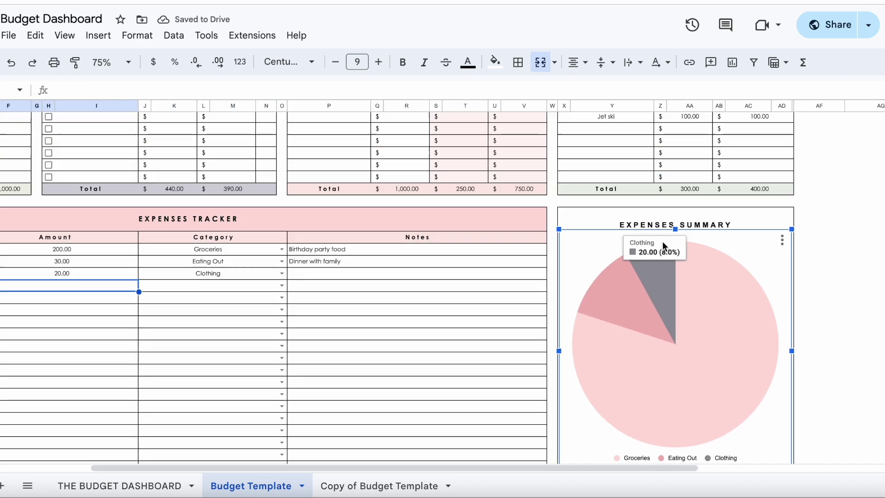
scroll(662, 241, "up", 2)
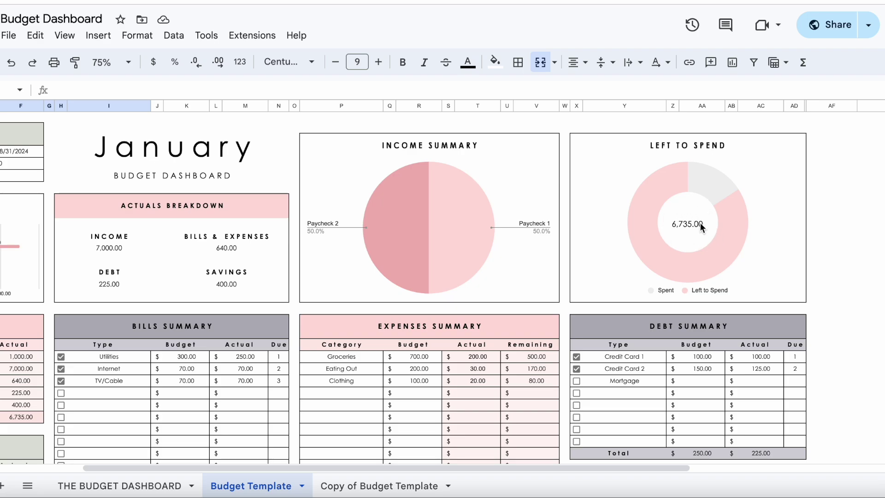
scroll(686, 228, "left", 5)
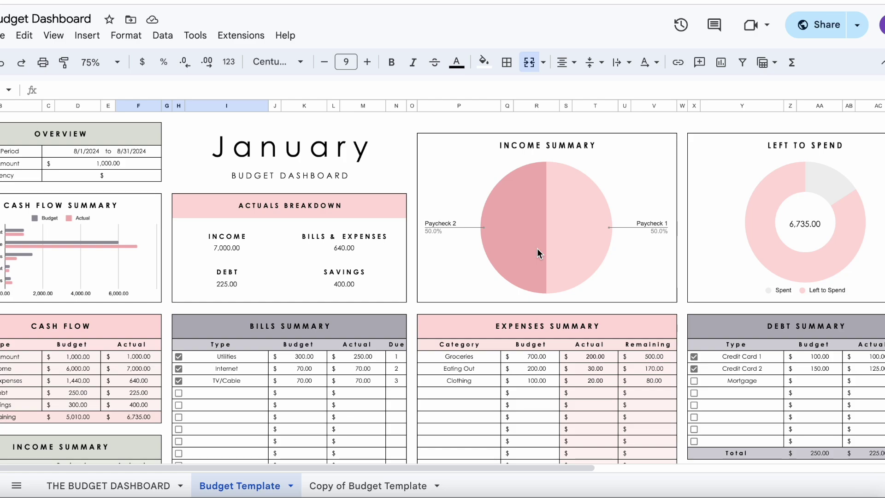
scroll(537, 248, "left", 1)
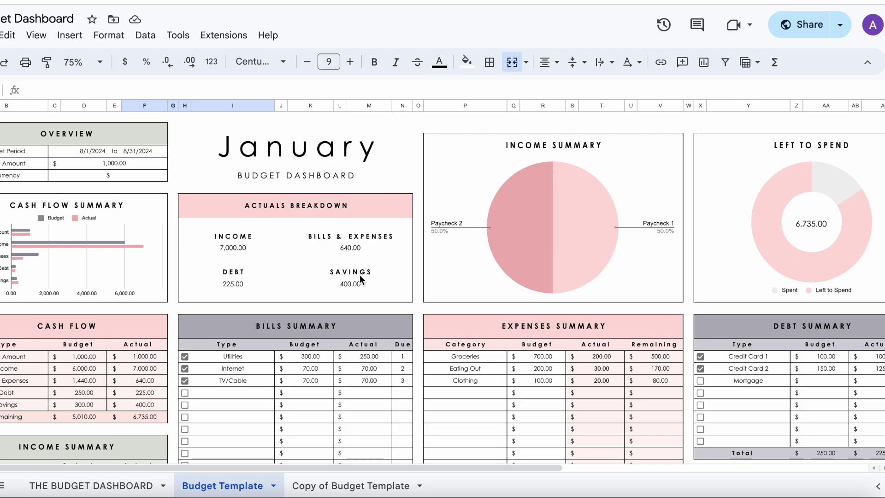
scroll(360, 276, "down", 3)
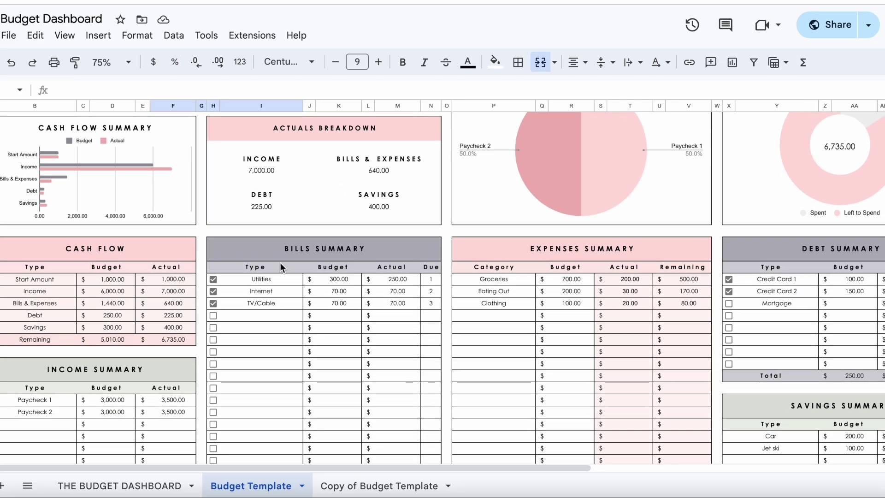
scroll(55, 192, "up", 2)
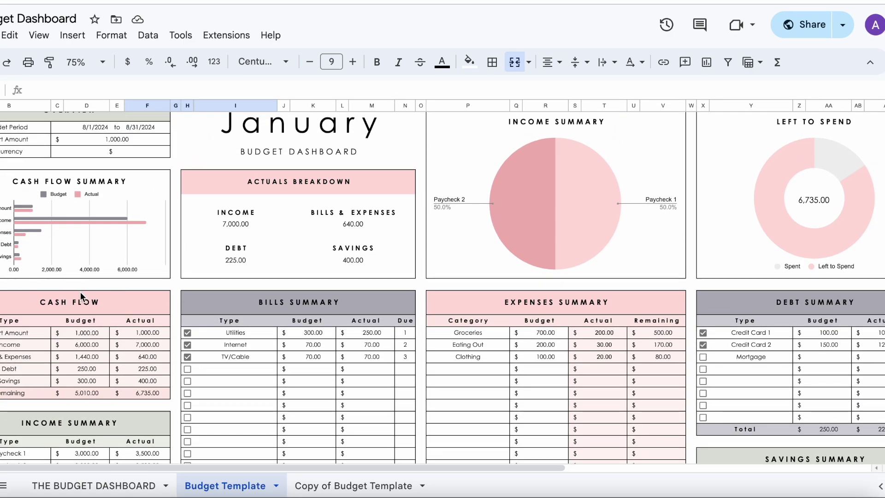
scroll(134, 247, "up", 1)
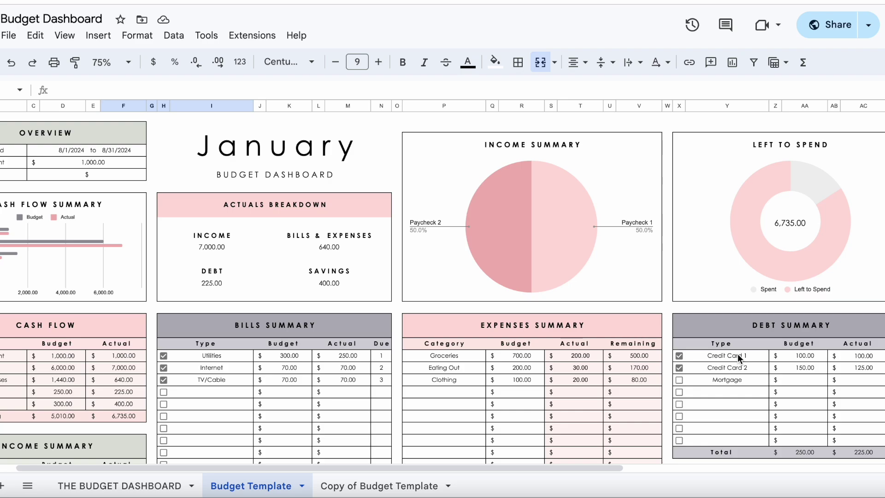
scroll(737, 353, "left", 1)
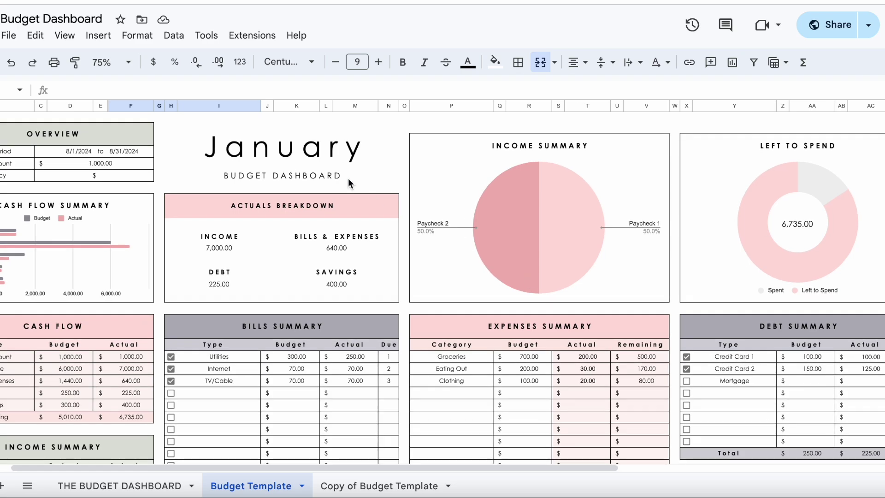